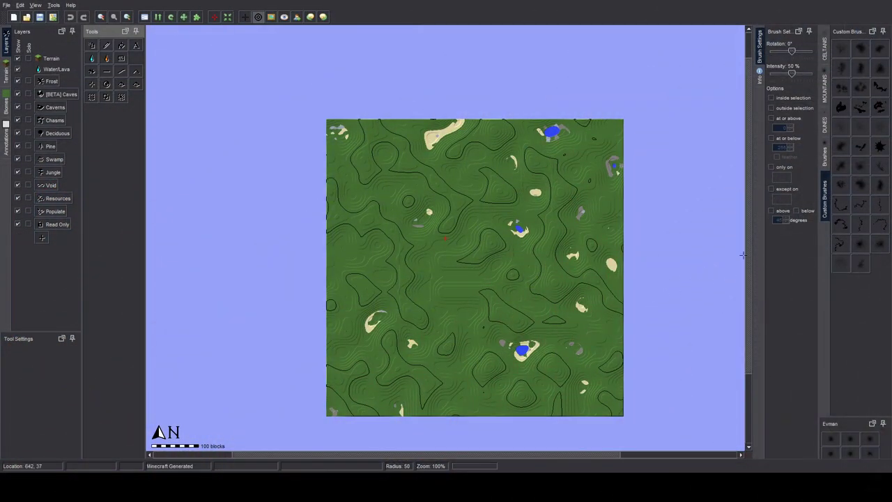
Step: Set brush intensity to 100% and paint grass over the sand and stone patches
drag(746, 255, 744, 278)
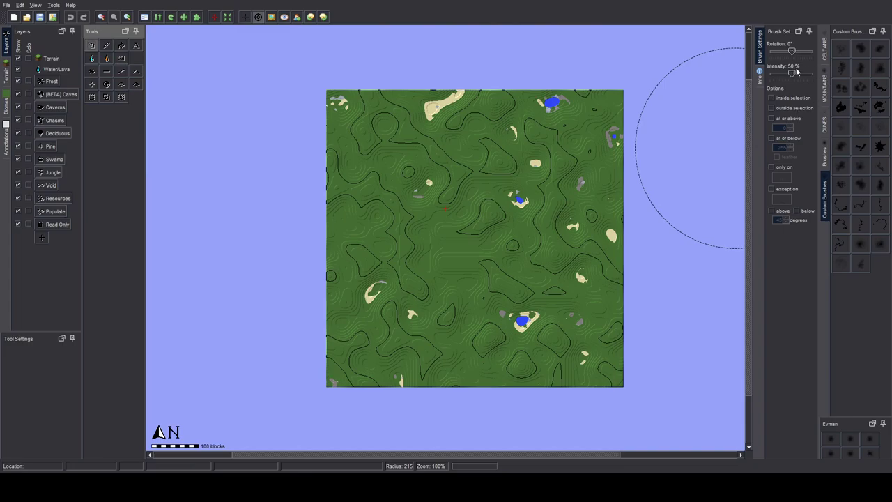
click(825, 155)
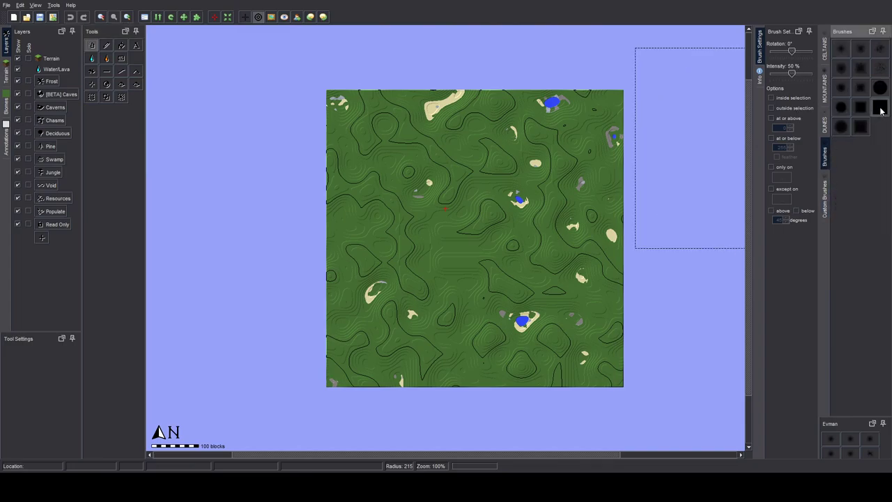
drag(790, 73, 829, 81)
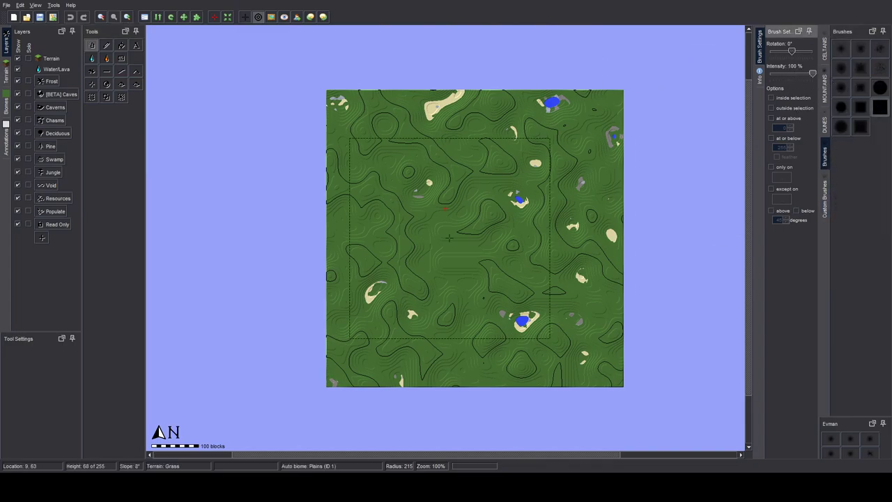
click(94, 49)
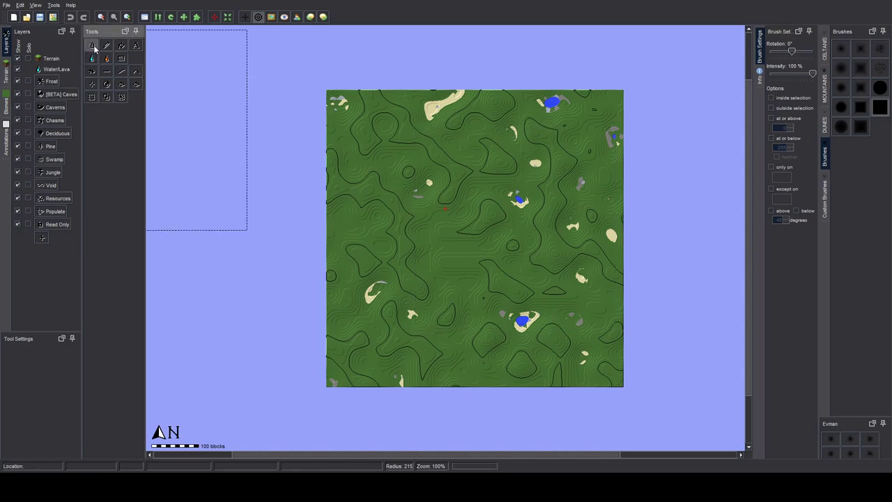
click(5, 76)
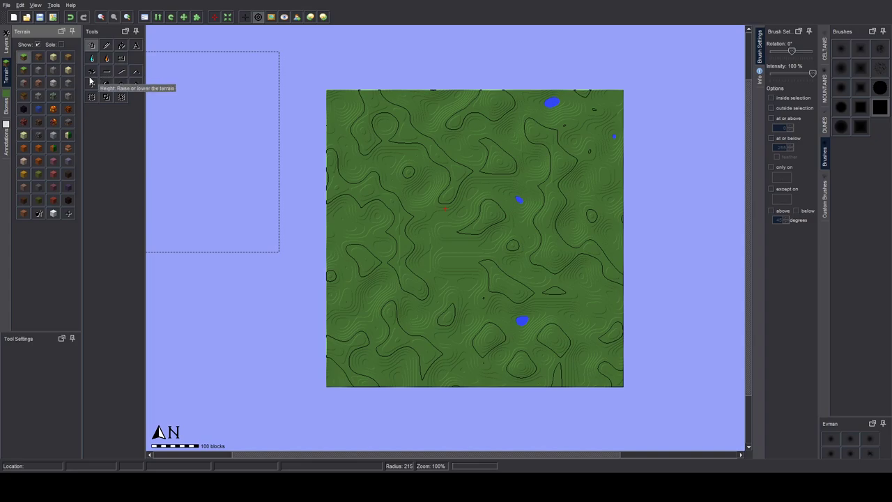
Step: Level the hills across the whole map using the Flatten tool with a square brush
click(92, 73)
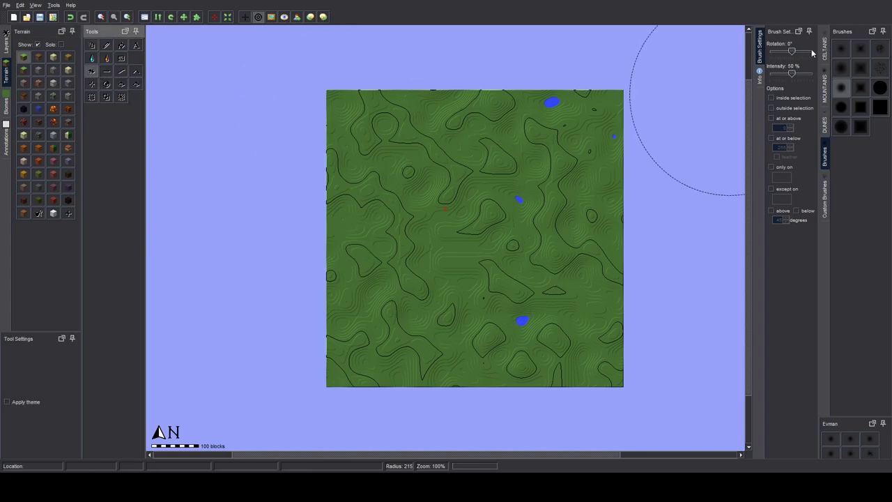
click(880, 50)
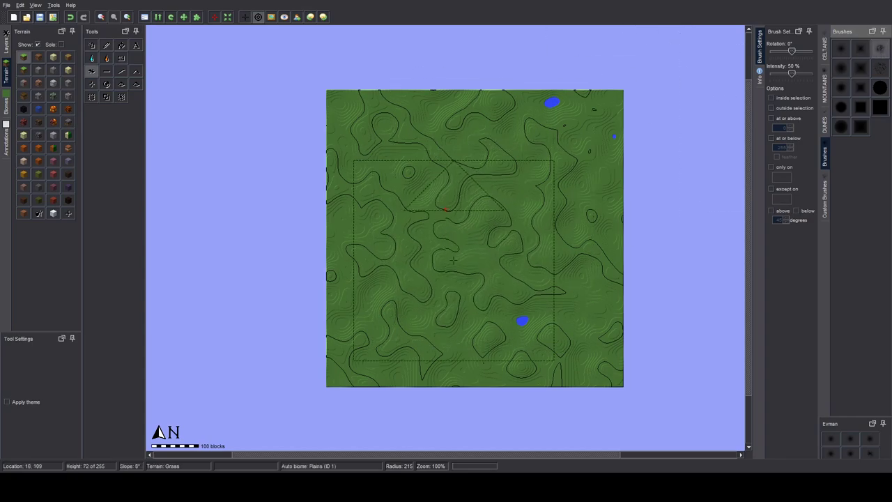
mouse_move(446, 271)
mouse_down()
mouse_move(438, 247)
mouse_move(471, 266)
mouse_move(464, 258)
mouse_move(485, 230)
mouse_move(439, 255)
mouse_move(492, 246)
mouse_move(450, 241)
mouse_move(467, 263)
mouse_move(467, 245)
mouse_move(448, 239)
mouse_move(509, 218)
mouse_move(412, 183)
mouse_move(431, 168)
mouse_move(493, 173)
mouse_move(538, 157)
mouse_move(540, 105)
mouse_move(414, 131)
mouse_move(351, 127)
mouse_move(369, 155)
mouse_move(403, 262)
mouse_move(377, 386)
mouse_move(455, 354)
mouse_move(590, 363)
mouse_move(494, 278)
mouse_move(540, 309)
mouse_move(594, 256)
mouse_move(612, 181)
mouse_move(603, 128)
mouse_move(429, 114)
mouse_move(284, 128)
mouse_move(345, 288)
mouse_move(350, 357)
mouse_move(338, 210)
mouse_move(330, 316)
mouse_move(381, 380)
mouse_move(486, 381)
mouse_move(578, 273)
mouse_move(573, 180)
mouse_move(605, 354)
mouse_move(579, 160)
mouse_move(289, 117)
mouse_move(363, 97)
mouse_move(577, 100)
mouse_move(506, 108)
mouse_move(242, 248)
mouse_move(273, 229)
mouse_move(337, 257)
mouse_move(417, 201)
mouse_move(400, 213)
mouse_move(189, 85)
mouse_up()
click(107, 72)
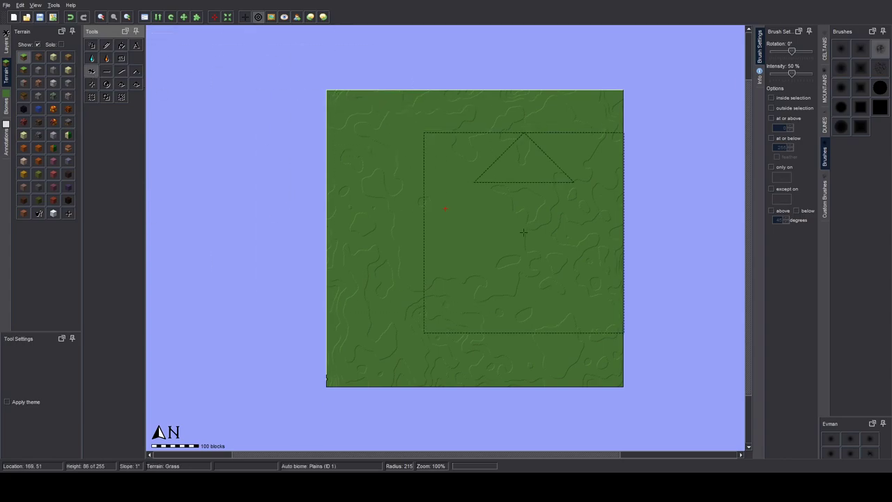
Step: Dig a flooded basin at the map centre with the Lower tool at 100% intensity, then zoom in
click(486, 246)
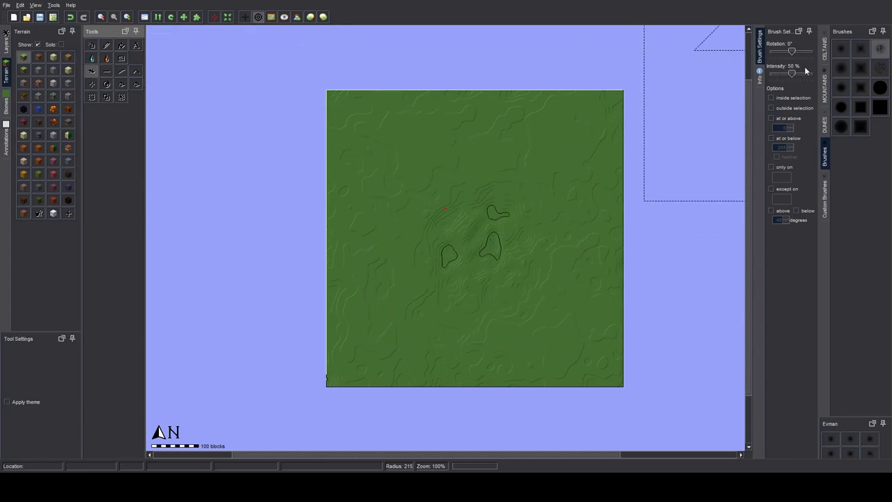
drag(792, 74, 812, 73)
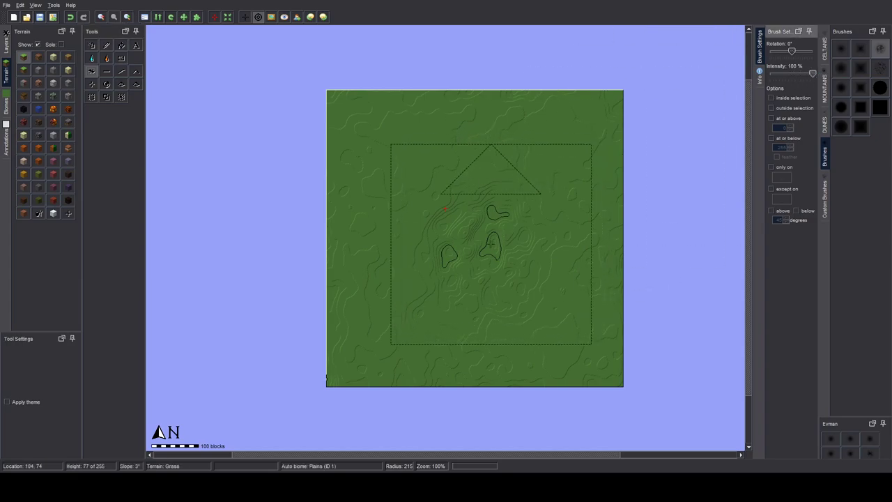
drag(463, 243, 467, 243)
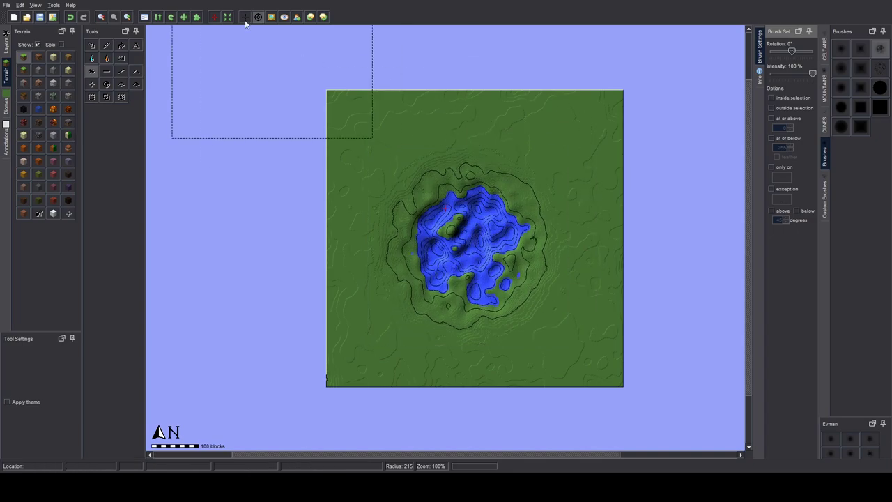
click(127, 15)
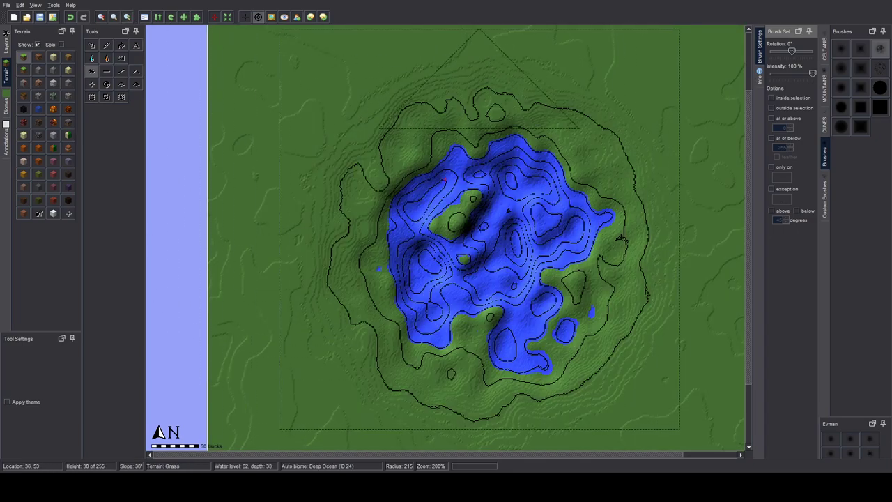
click(103, 76)
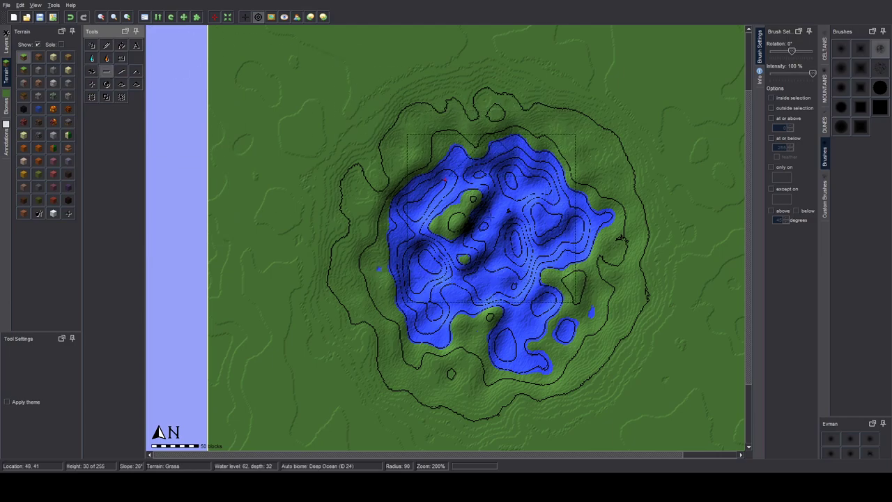
click(882, 49)
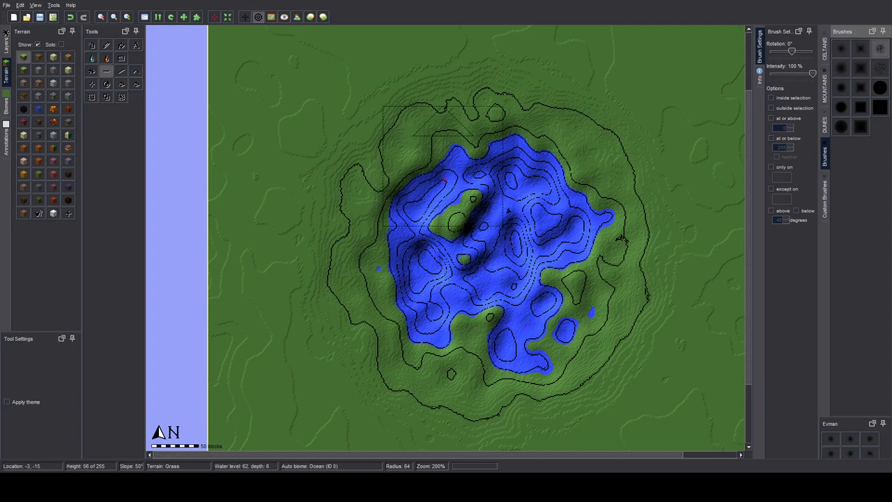
Step: Smooth the lake's north, west and east shores with the Smooth tool at about 54% intensity
click(104, 71)
drag(446, 137, 437, 156)
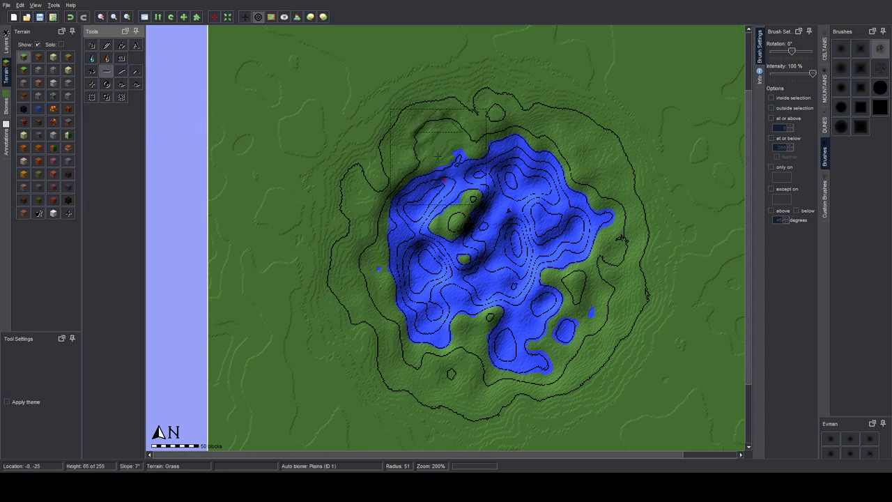
drag(813, 73, 795, 73)
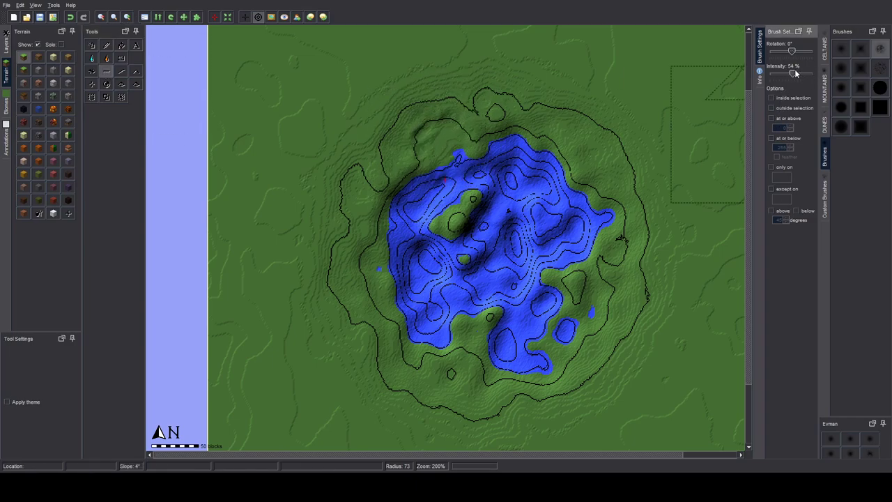
mouse_move(454, 164)
mouse_down()
mouse_move(387, 188)
mouse_move(363, 237)
mouse_move(400, 346)
mouse_move(483, 388)
mouse_move(532, 385)
mouse_move(625, 338)
mouse_move(641, 307)
mouse_move(638, 230)
mouse_move(584, 161)
mouse_move(529, 134)
mouse_move(467, 125)
mouse_move(516, 128)
mouse_move(598, 154)
mouse_move(611, 147)
mouse_move(532, 108)
mouse_move(498, 103)
mouse_move(402, 148)
mouse_move(401, 163)
mouse_move(344, 183)
mouse_move(359, 136)
mouse_move(396, 102)
mouse_move(357, 134)
mouse_move(309, 254)
mouse_move(319, 305)
mouse_move(356, 365)
mouse_move(406, 409)
mouse_move(470, 438)
mouse_move(595, 427)
mouse_move(648, 394)
mouse_move(681, 350)
mouse_move(623, 379)
mouse_move(603, 401)
mouse_move(665, 321)
mouse_move(691, 262)
mouse_move(662, 166)
mouse_move(598, 99)
mouse_move(528, 76)
mouse_move(397, 84)
mouse_move(536, 74)
mouse_move(637, 89)
mouse_move(693, 120)
mouse_move(339, 75)
mouse_up()
mouse_move(395, 152)
mouse_down()
mouse_move(301, 348)
mouse_move(345, 293)
mouse_move(347, 339)
mouse_move(321, 369)
mouse_move(370, 393)
mouse_up()
scroll(749, 307, down, 1)
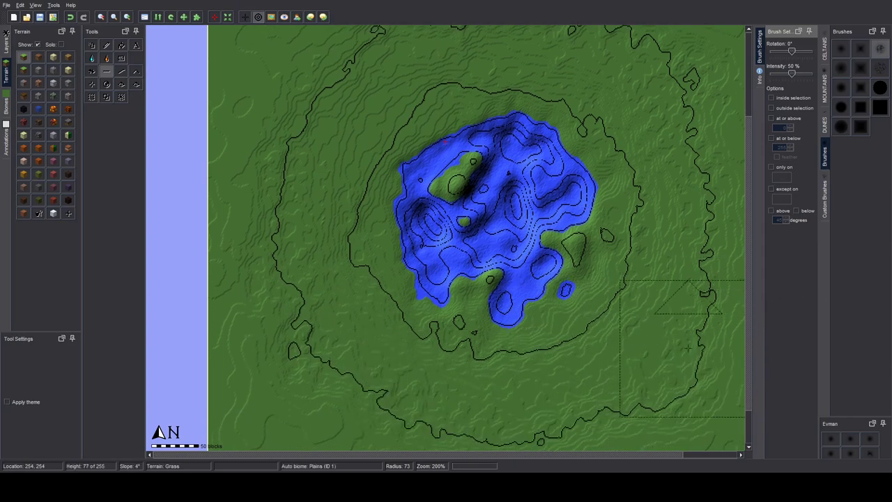
drag(747, 260, 748, 224)
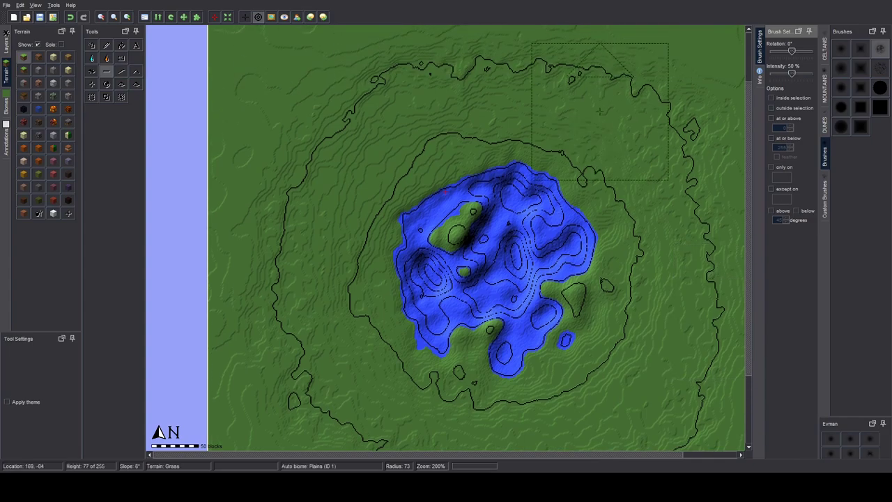
mouse_move(541, 144)
mouse_down()
mouse_move(517, 155)
mouse_move(590, 188)
mouse_move(611, 246)
mouse_move(594, 271)
mouse_move(563, 288)
mouse_move(559, 319)
mouse_move(540, 350)
mouse_move(473, 374)
mouse_move(462, 354)
mouse_move(484, 340)
mouse_move(413, 338)
mouse_move(376, 314)
mouse_move(364, 237)
mouse_up()
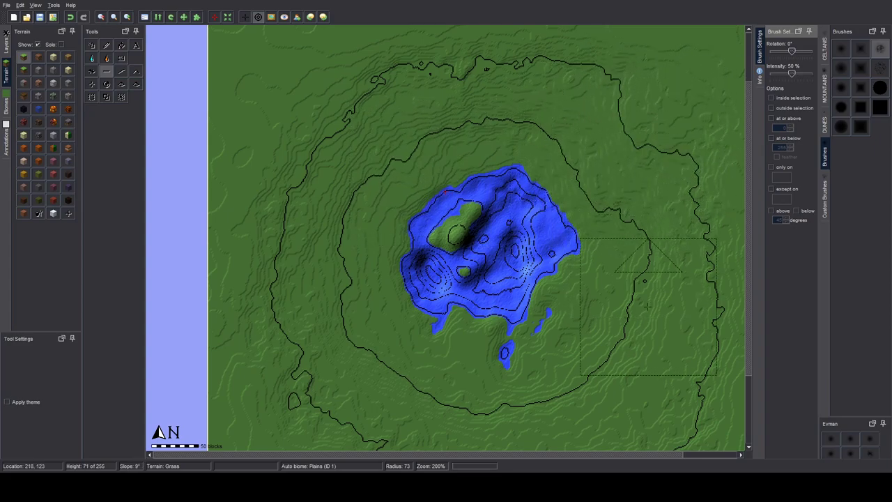
Step: Remove the small puddles south of the lake and reshape its top and lower edges
mouse_move(561, 351)
mouse_down()
mouse_move(508, 361)
mouse_move(458, 258)
mouse_move(477, 240)
mouse_move(498, 299)
mouse_move(471, 306)
mouse_move(533, 279)
mouse_move(536, 293)
mouse_move(484, 234)
mouse_move(515, 243)
mouse_move(533, 237)
mouse_move(467, 285)
mouse_move(480, 291)
mouse_up()
mouse_move(522, 166)
mouse_down()
mouse_move(531, 137)
mouse_move(517, 181)
mouse_move(555, 142)
mouse_move(533, 196)
mouse_move(526, 188)
mouse_move(520, 195)
mouse_move(531, 203)
mouse_move(578, 159)
mouse_move(576, 198)
mouse_up()
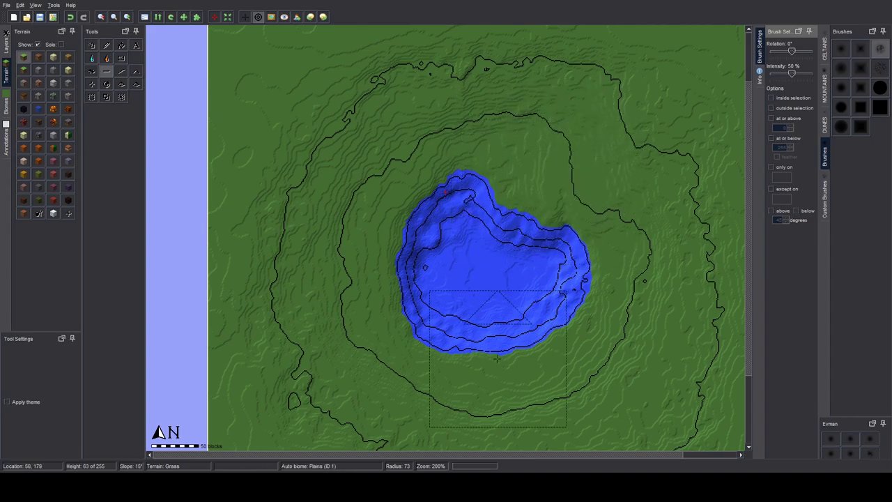
mouse_move(497, 358)
mouse_down()
mouse_move(475, 399)
mouse_move(468, 363)
mouse_move(482, 386)
mouse_move(481, 364)
mouse_move(486, 375)
mouse_move(473, 354)
mouse_move(467, 364)
mouse_move(474, 362)
mouse_move(478, 302)
mouse_move(449, 288)
mouse_move(411, 298)
mouse_move(347, 235)
mouse_up()
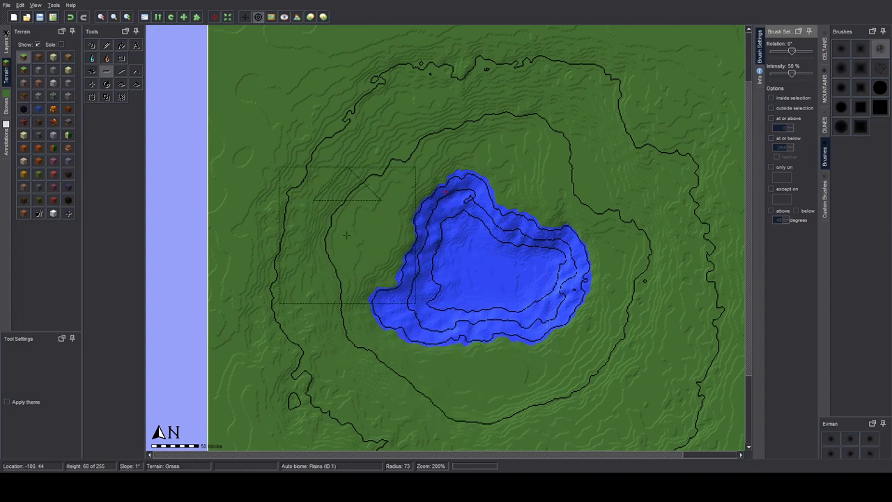
Step: Extend the basin toward the south-east and pull back its eastern shore
mouse_move(554, 325)
mouse_down()
mouse_move(536, 338)
mouse_move(523, 334)
mouse_move(557, 341)
mouse_move(612, 318)
mouse_move(607, 327)
mouse_up()
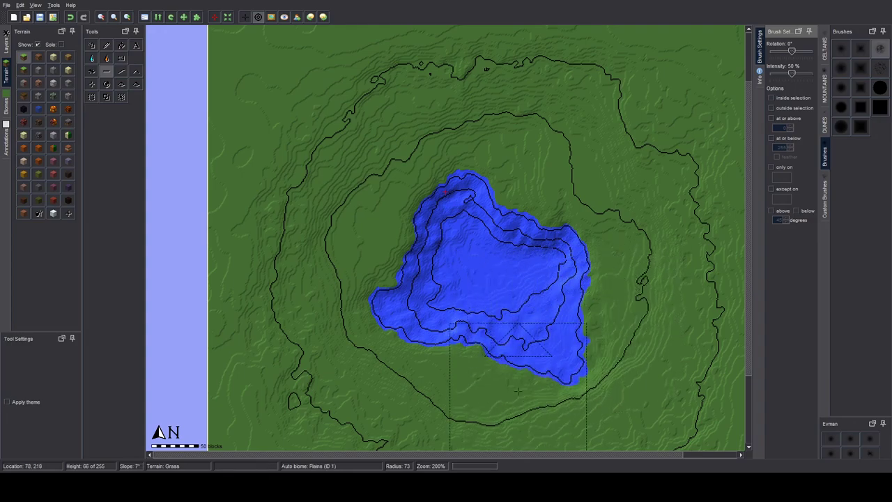
mouse_move(518, 391)
mouse_down()
mouse_move(473, 393)
mouse_move(514, 310)
mouse_up()
mouse_move(565, 325)
mouse_down()
mouse_move(587, 355)
mouse_move(621, 378)
mouse_move(610, 401)
mouse_move(664, 351)
mouse_move(685, 399)
mouse_move(572, 427)
mouse_up()
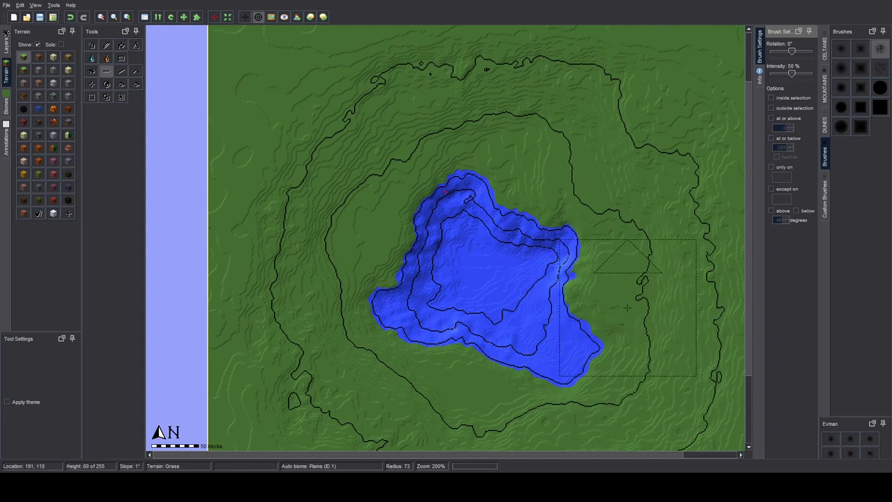
mouse_move(579, 278)
mouse_down()
mouse_move(621, 254)
mouse_move(586, 226)
mouse_move(569, 298)
mouse_up()
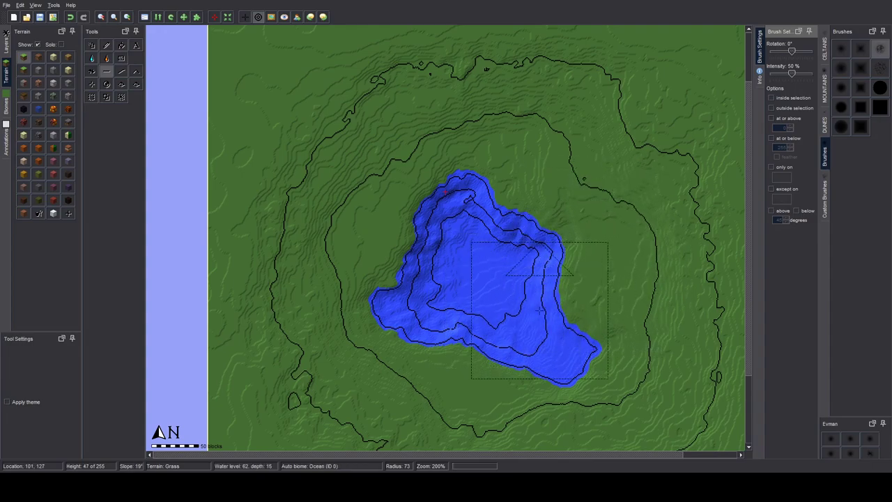
mouse_move(552, 307)
mouse_down()
mouse_move(614, 251)
mouse_move(582, 278)
mouse_move(581, 241)
mouse_move(579, 261)
mouse_move(525, 319)
mouse_move(464, 302)
mouse_move(490, 327)
mouse_move(478, 389)
mouse_move(455, 374)
mouse_move(470, 353)
mouse_move(445, 359)
mouse_move(471, 355)
mouse_up()
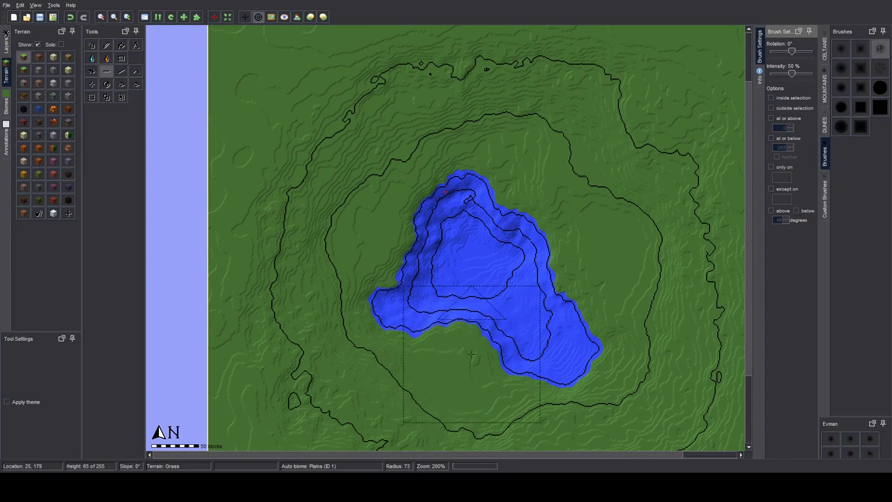
click(101, 17)
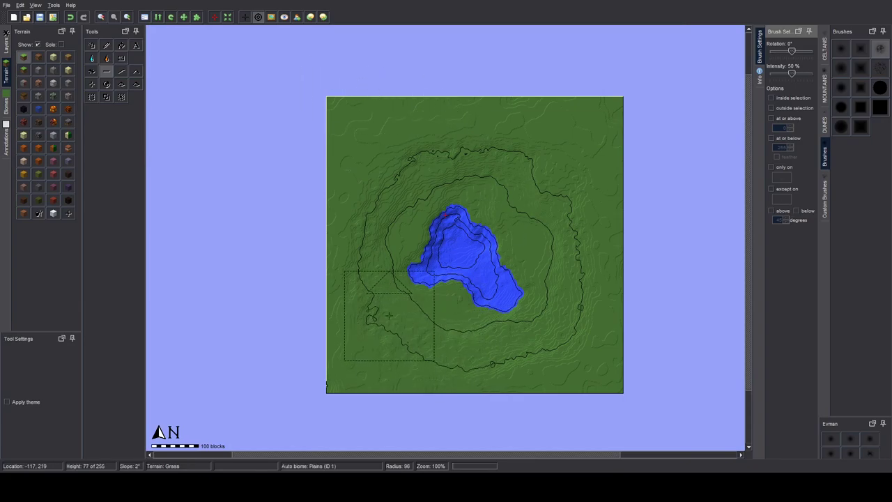
Step: Reshape the crater's outer slope contours on the west, north and east sides
mouse_move(389, 315)
mouse_down()
mouse_move(362, 282)
mouse_move(374, 210)
mouse_move(415, 161)
mouse_move(453, 152)
mouse_up()
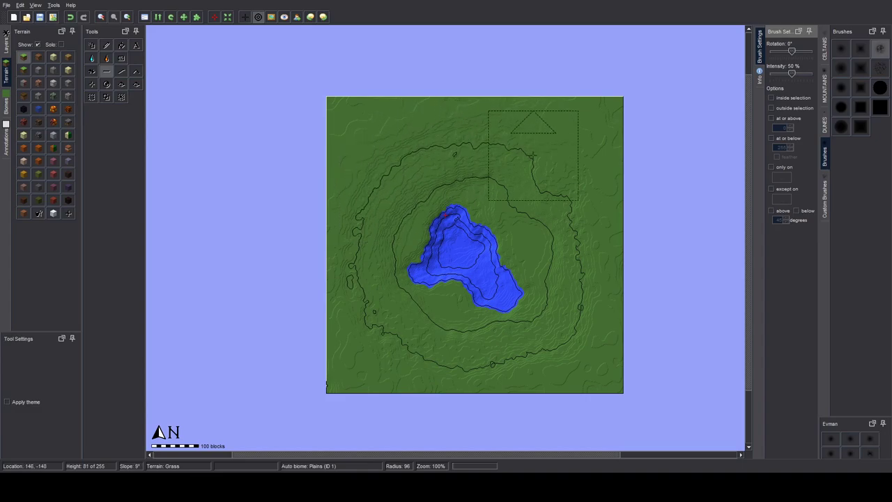
mouse_move(533, 155)
mouse_down()
mouse_move(589, 235)
mouse_move(582, 288)
mouse_move(551, 231)
mouse_move(582, 246)
mouse_move(602, 308)
mouse_move(554, 239)
mouse_up()
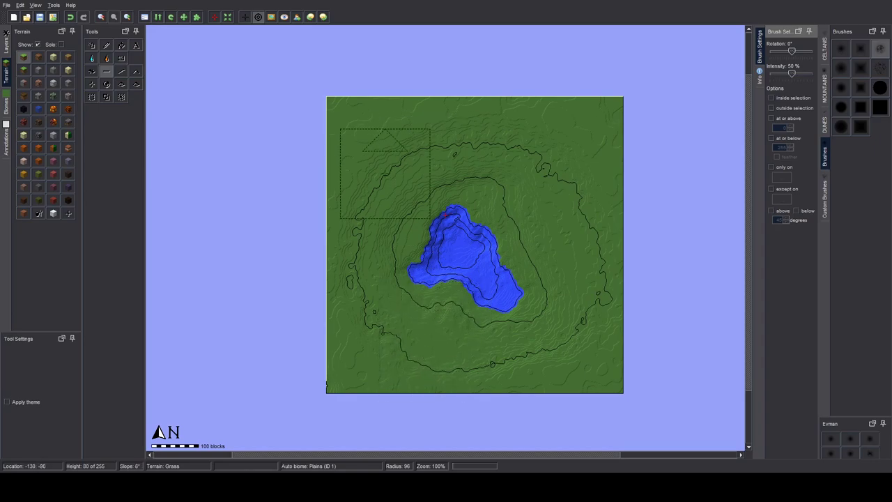
drag(385, 172, 382, 221)
drag(472, 169, 501, 175)
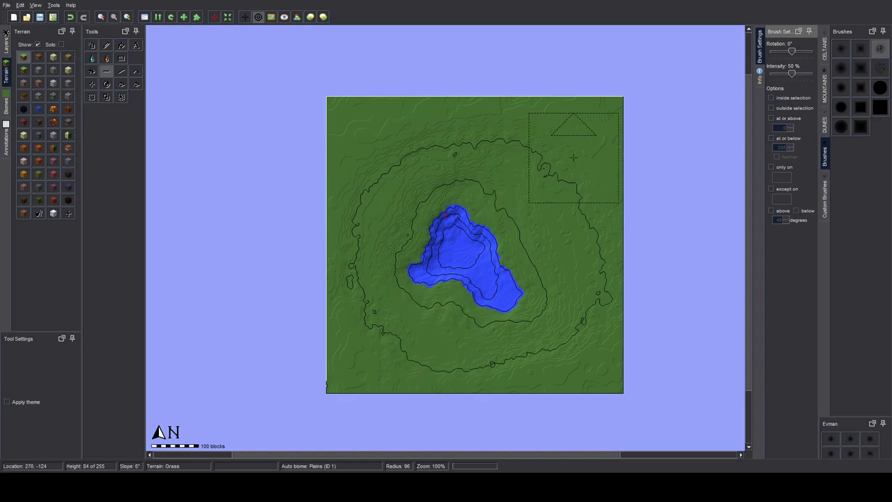
mouse_move(573, 158)
mouse_down()
mouse_move(531, 149)
mouse_move(555, 194)
mouse_move(528, 174)
mouse_move(582, 193)
mouse_move(615, 232)
mouse_move(591, 240)
mouse_move(590, 330)
mouse_move(574, 345)
mouse_move(381, 331)
mouse_up()
mouse_move(375, 238)
mouse_down()
mouse_move(370, 209)
mouse_move(391, 150)
mouse_move(394, 172)
mouse_move(380, 140)
mouse_up()
mouse_move(358, 226)
mouse_down()
mouse_move(333, 270)
mouse_move(353, 193)
mouse_move(354, 232)
mouse_move(363, 205)
mouse_move(351, 229)
mouse_move(418, 186)
mouse_up()
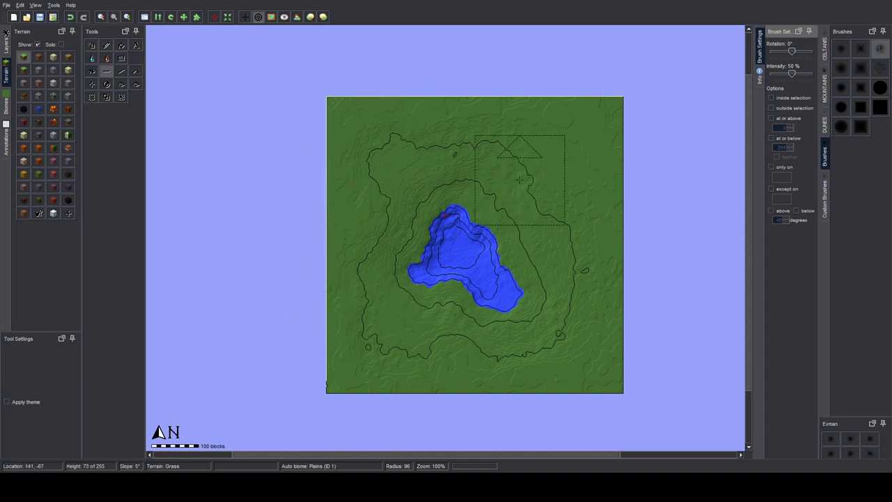
mouse_move(519, 180)
mouse_down()
mouse_move(572, 151)
mouse_move(548, 153)
mouse_up()
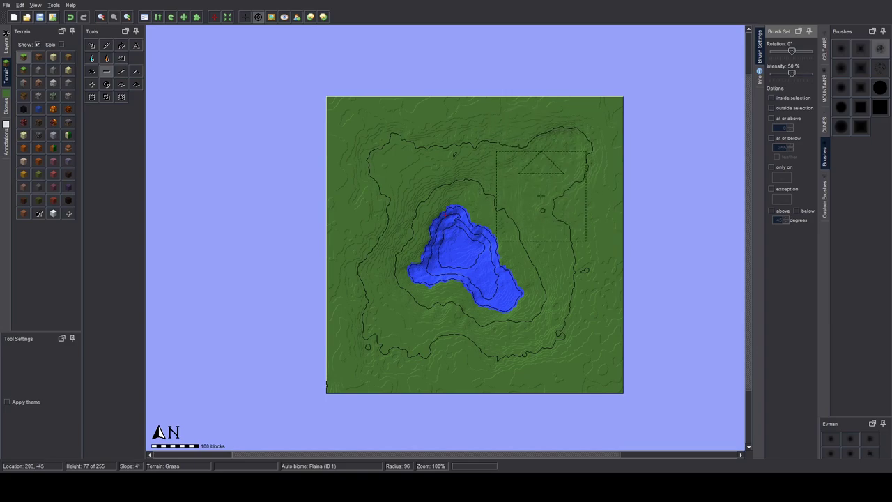
mouse_move(540, 196)
mouse_down()
mouse_move(568, 242)
mouse_move(559, 257)
mouse_move(582, 263)
mouse_move(567, 284)
mouse_up()
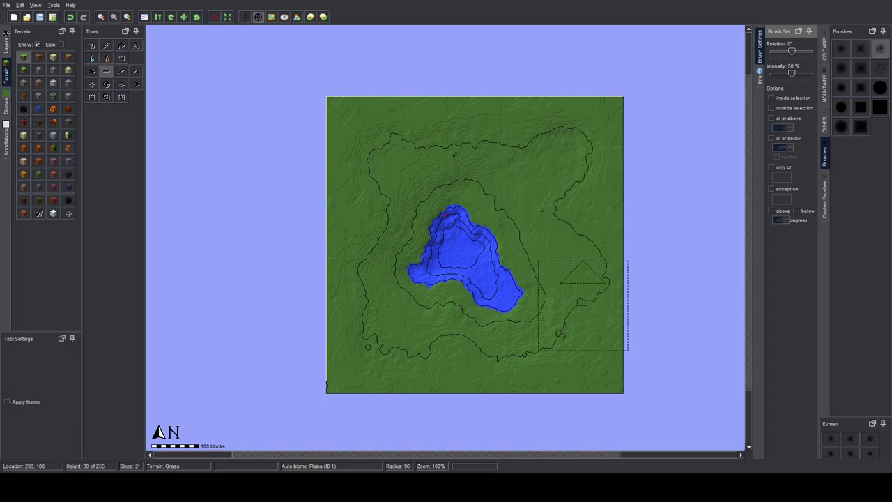
mouse_move(551, 322)
mouse_down()
mouse_move(565, 355)
mouse_move(513, 188)
mouse_up()
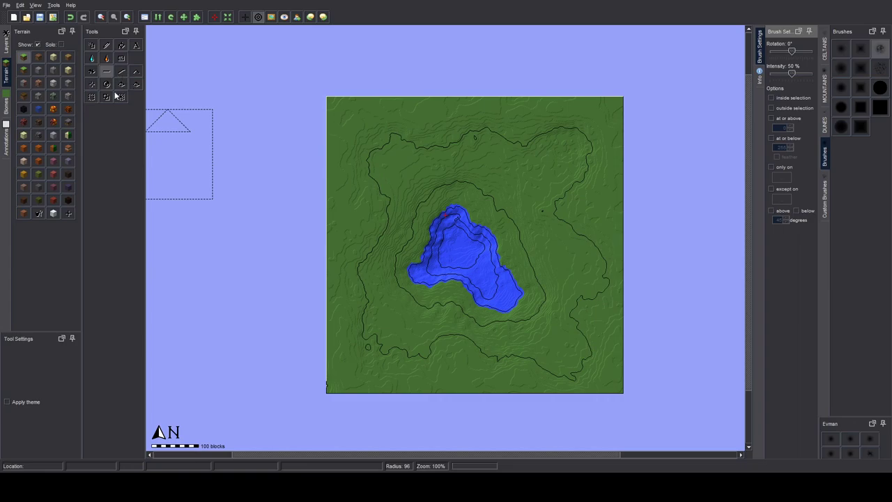
click(91, 85)
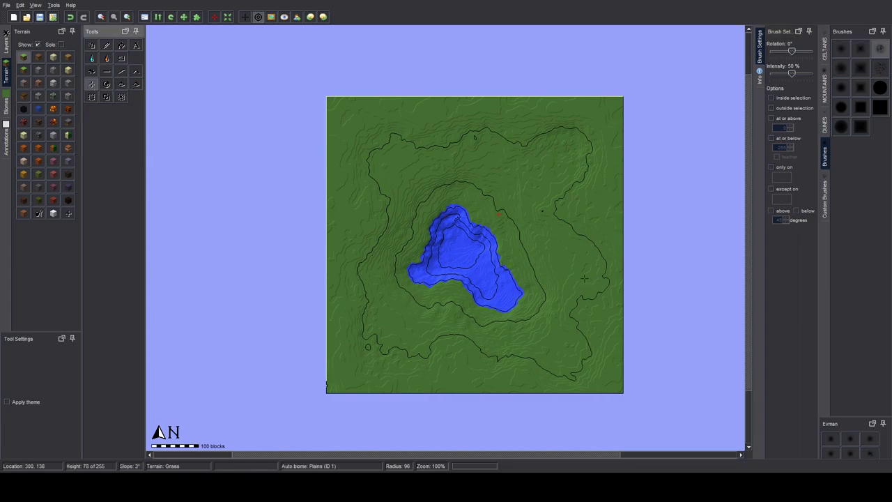
Step: Zoom to 200% and import custom terrain materials from another world
key(ctrl+plus)
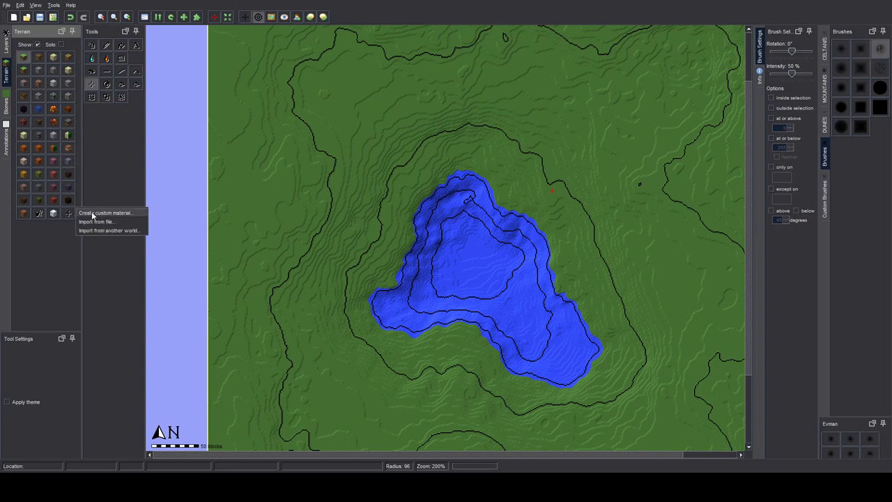
click(94, 213)
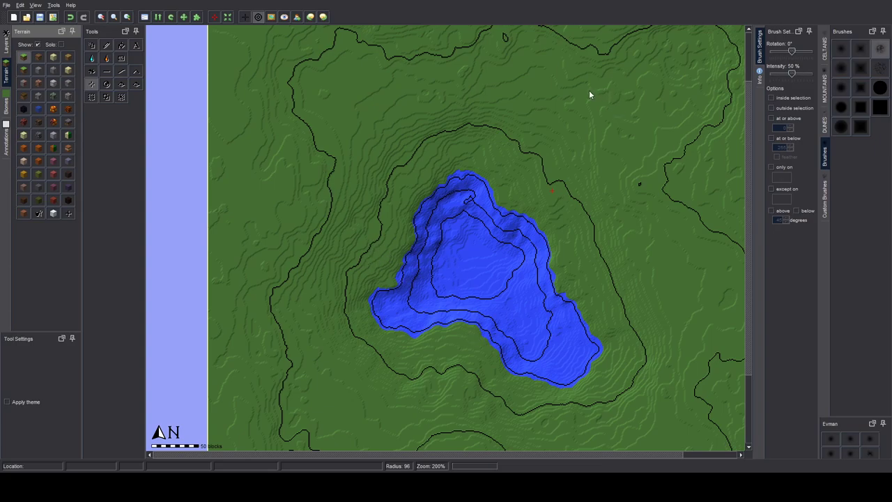
click(70, 213)
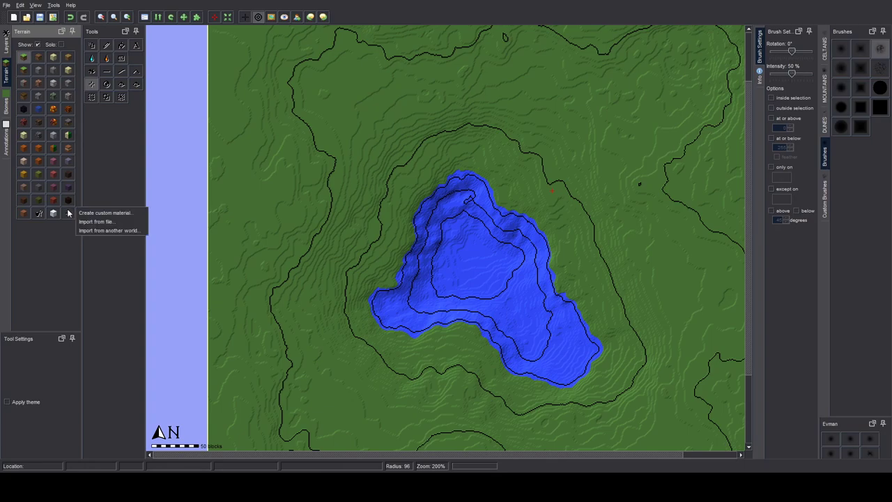
click(98, 230)
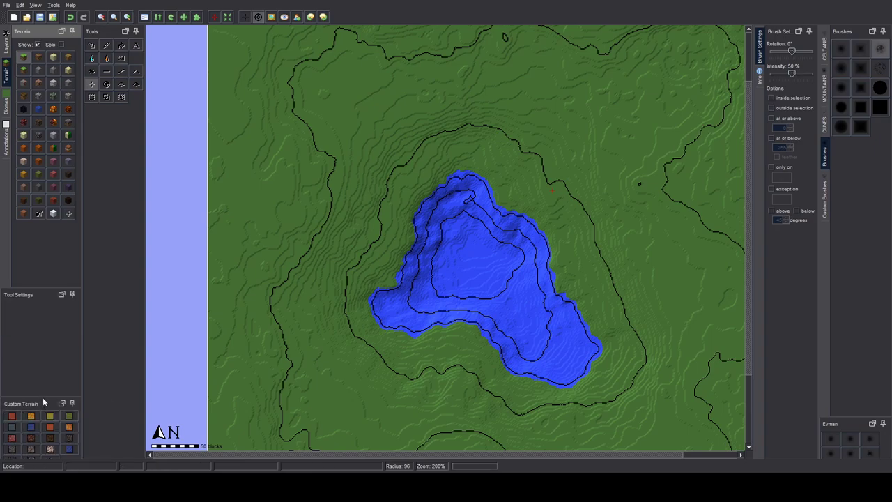
Step: Enlarge the Custom Terrain panel to show all materials and select the orange material
click(43, 397)
drag(46, 397, 55, 340)
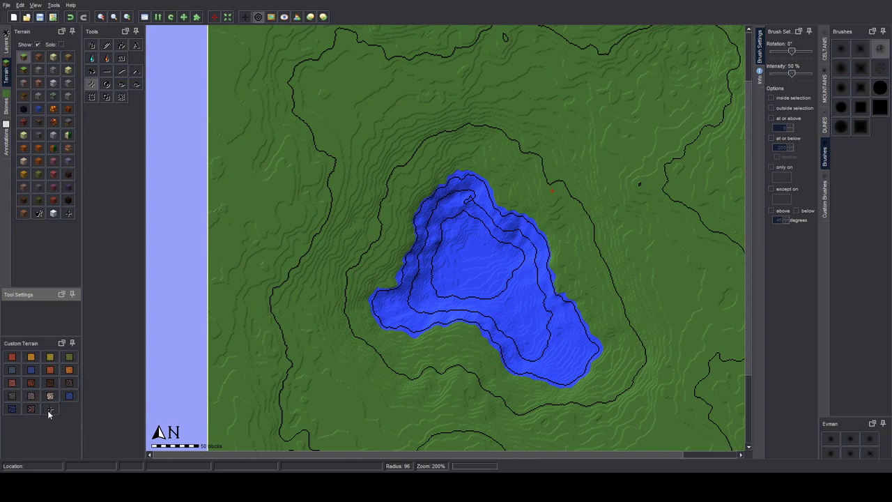
click(14, 359)
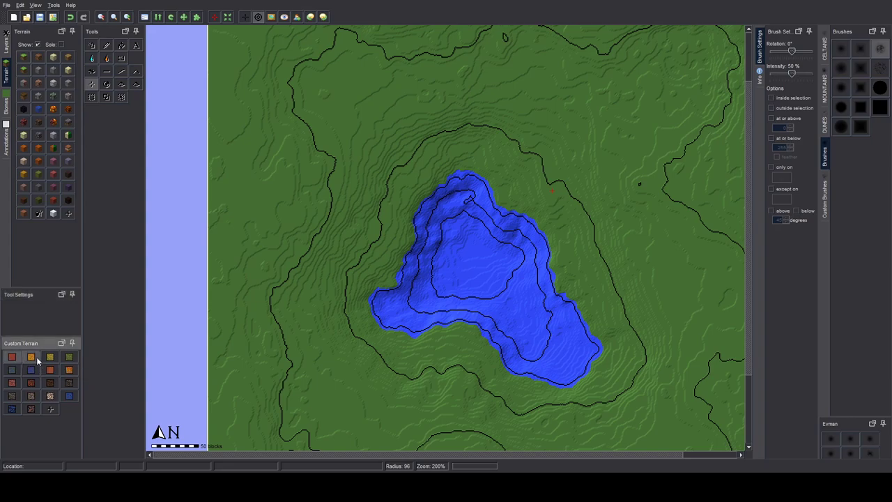
click(37, 355)
Step: Zoom to 400% and set up full-intensity painting with a square brush of radius 55
click(128, 17)
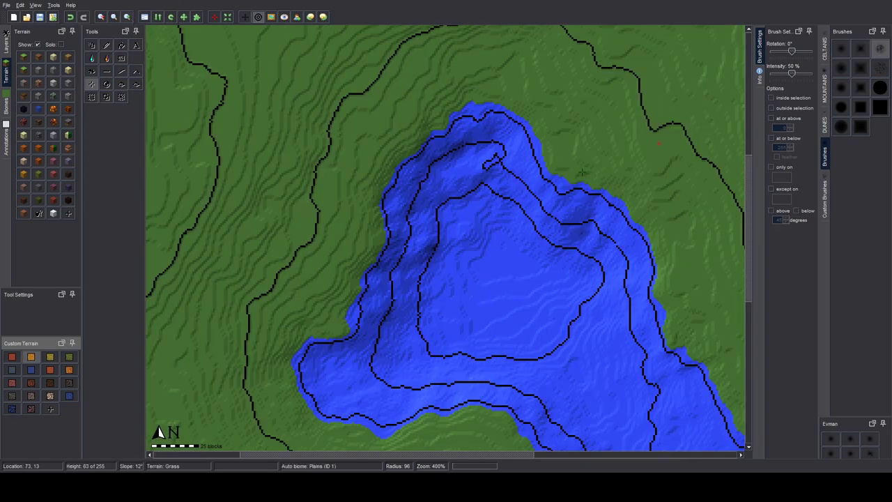
click(90, 46)
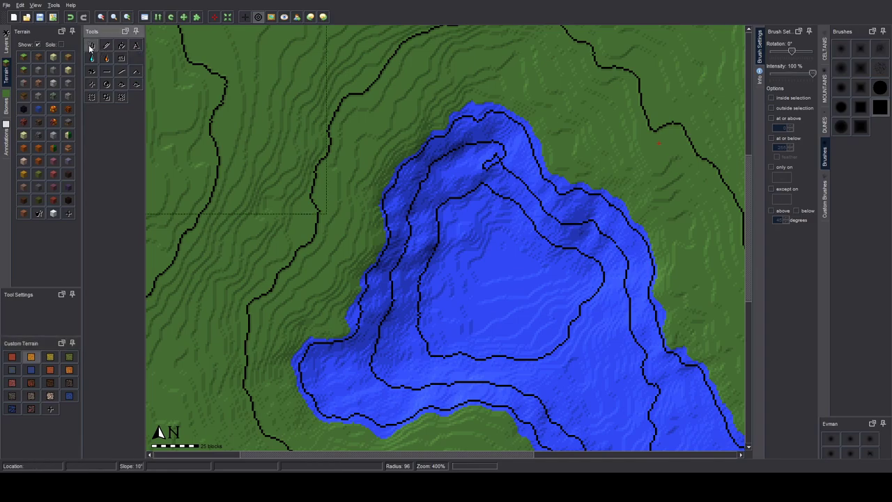
scroll(687, 162, down, 5)
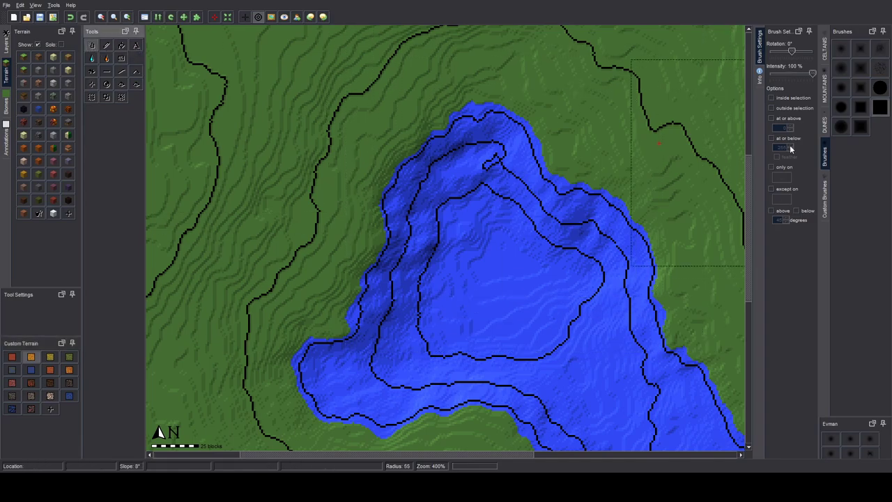
click(880, 107)
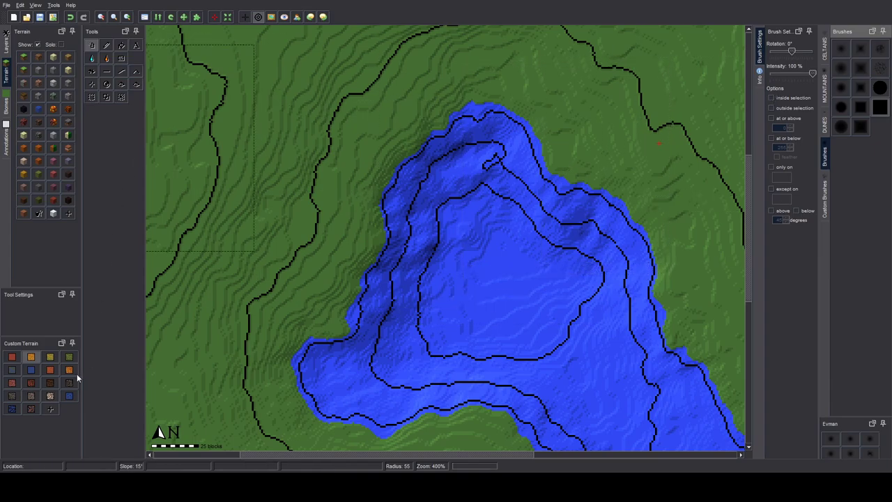
click(50, 370)
mouse_move(407, 243)
mouse_down()
mouse_move(324, 247)
mouse_move(295, 230)
mouse_up()
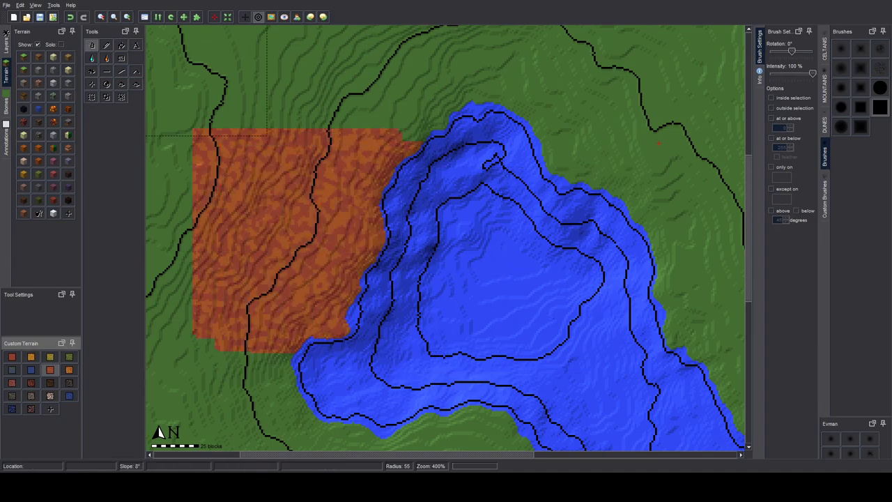
click(71, 17)
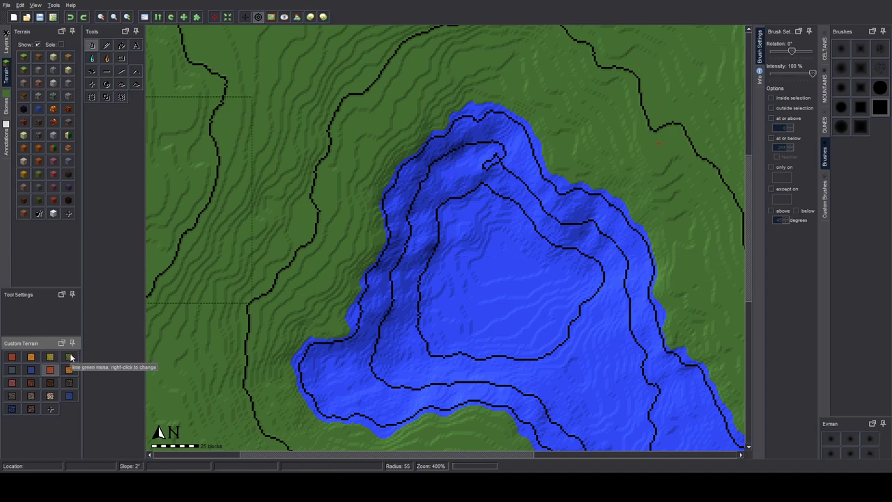
Step: Select lime green mesa and restrict painting to heights at or above 62 and at or below 63
click(71, 357)
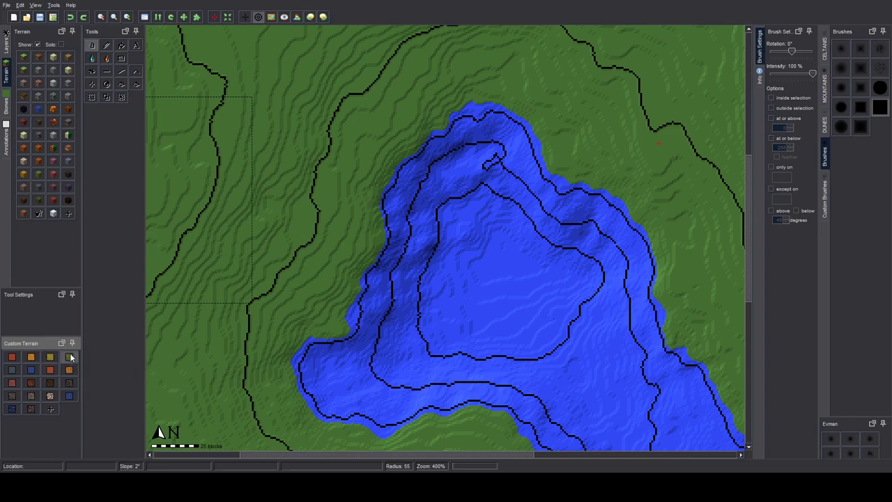
click(784, 120)
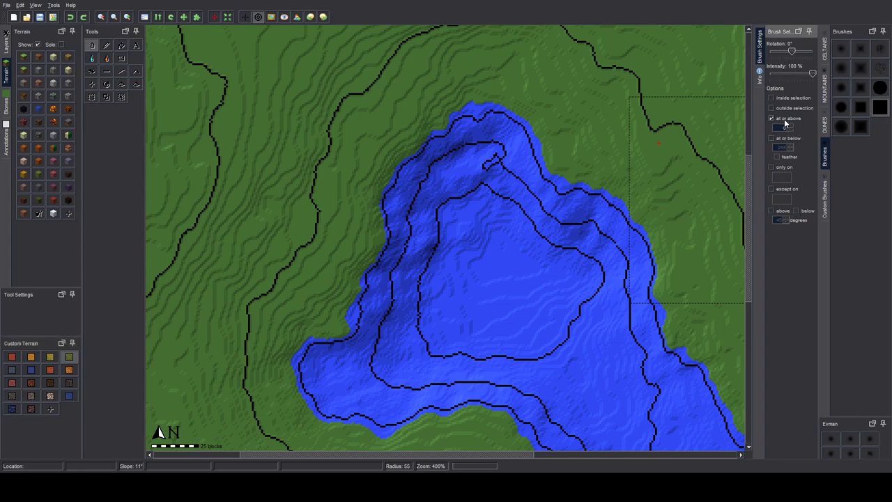
click(771, 138)
key(Left)
double_click(783, 147)
text(6)
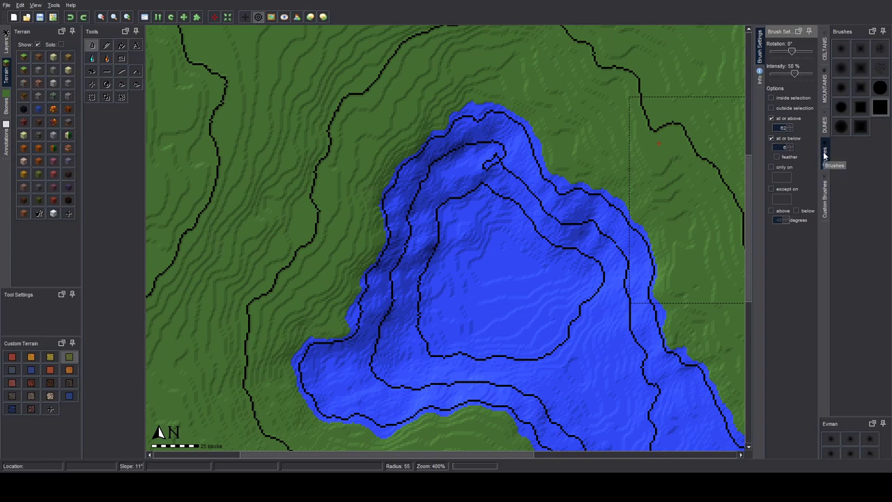
text(3)
Step: At 100% intensity, paint the lime green band along the lake's north, east and south shores
drag(781, 74, 813, 73)
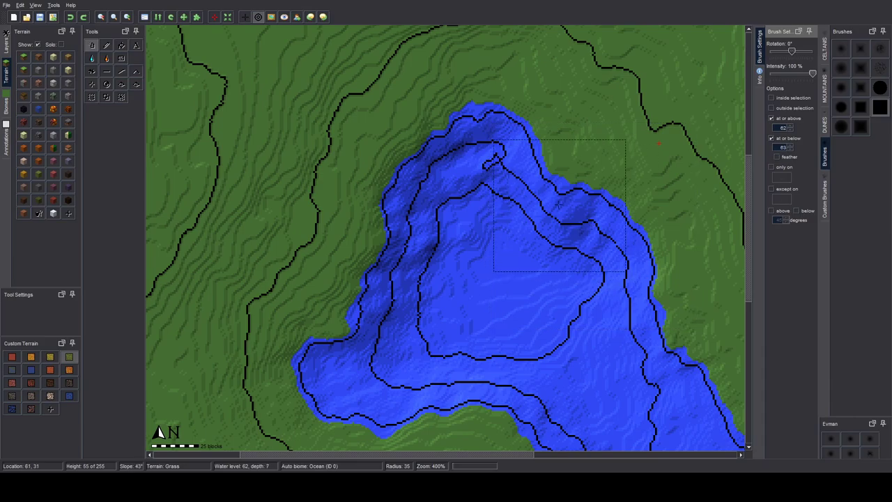
click(530, 194)
mouse_move(529, 194)
mouse_down()
mouse_move(568, 185)
mouse_move(593, 199)
mouse_move(546, 135)
mouse_move(500, 111)
mouse_move(453, 122)
mouse_move(415, 192)
mouse_move(372, 241)
mouse_move(317, 349)
mouse_move(341, 390)
mouse_move(398, 400)
mouse_move(500, 397)
mouse_move(701, 358)
mouse_move(706, 292)
mouse_move(745, 260)
mouse_up()
drag(750, 274, 750, 321)
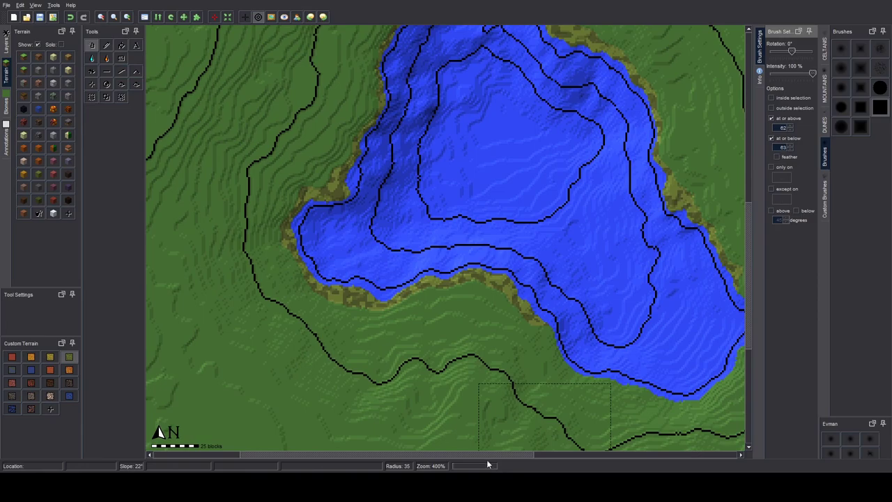
drag(486, 455, 511, 455)
mouse_move(524, 370)
mouse_down()
mouse_move(645, 335)
mouse_move(662, 282)
mouse_move(486, 117)
mouse_up()
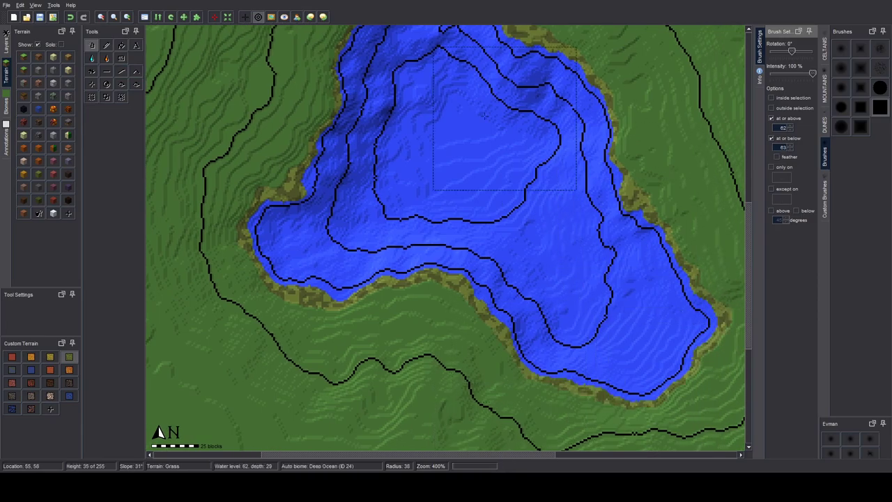
click(101, 22)
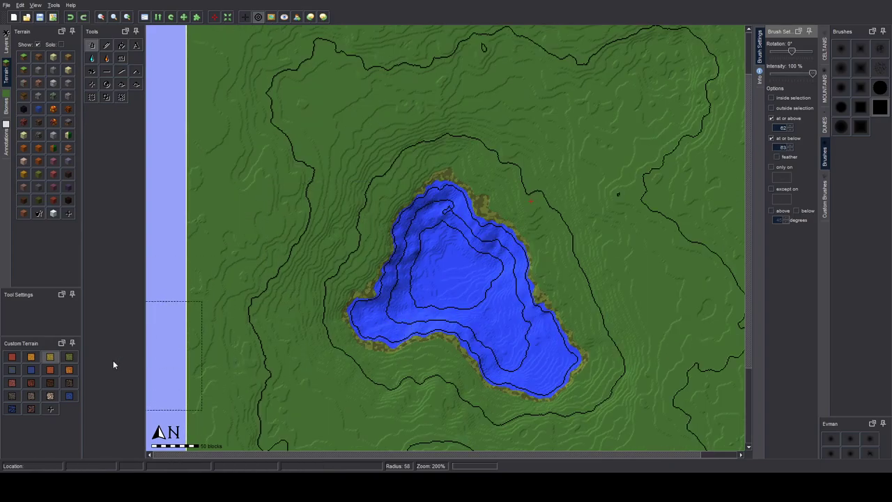
Step: Select yellow mesa and paint it along the lake's north shoreline
click(49, 359)
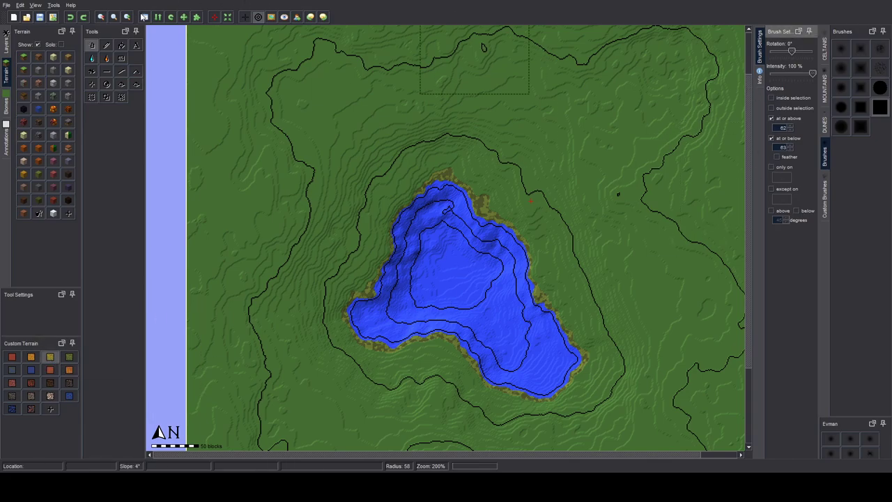
click(127, 17)
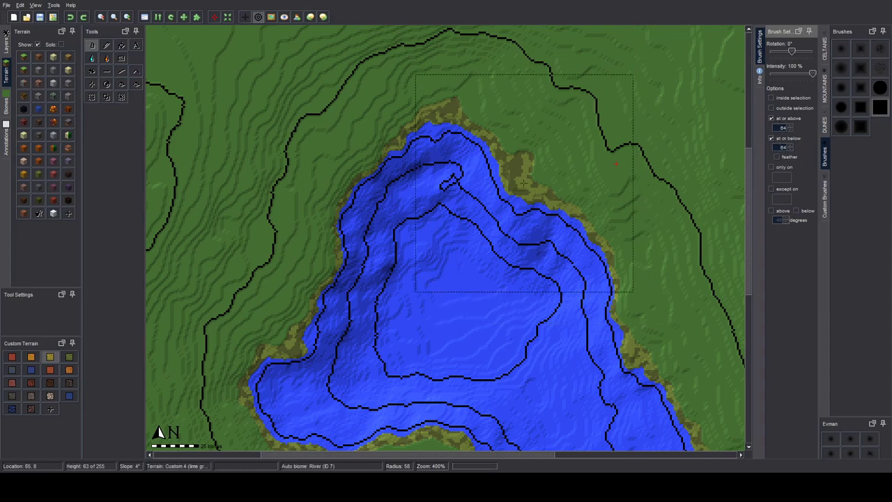
scroll(514, 161, down, 2)
mouse_move(516, 163)
mouse_down()
mouse_move(481, 139)
mouse_move(366, 219)
mouse_move(602, 258)
mouse_up()
Step: Paint the yellow mesa band along the lake's south and east shore
scroll(602, 257, up, 4)
click(101, 17)
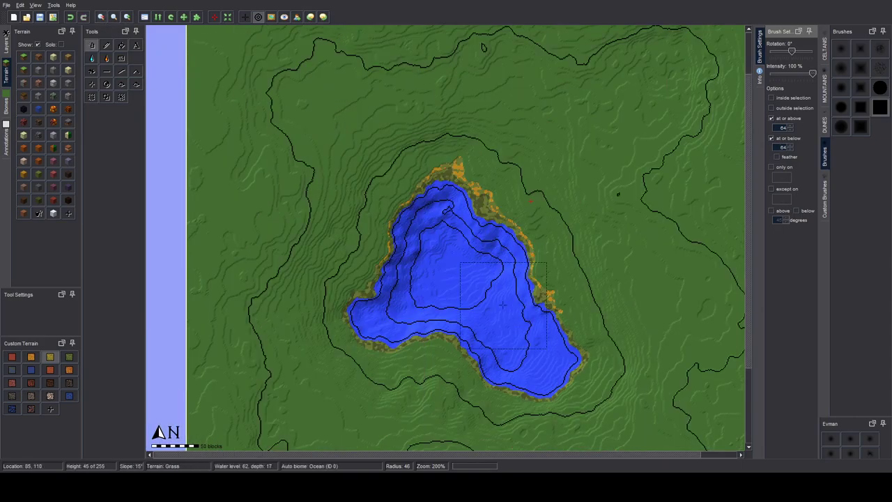
mouse_move(508, 331)
mouse_down()
mouse_move(505, 303)
mouse_move(534, 315)
mouse_move(529, 325)
mouse_move(418, 292)
mouse_up()
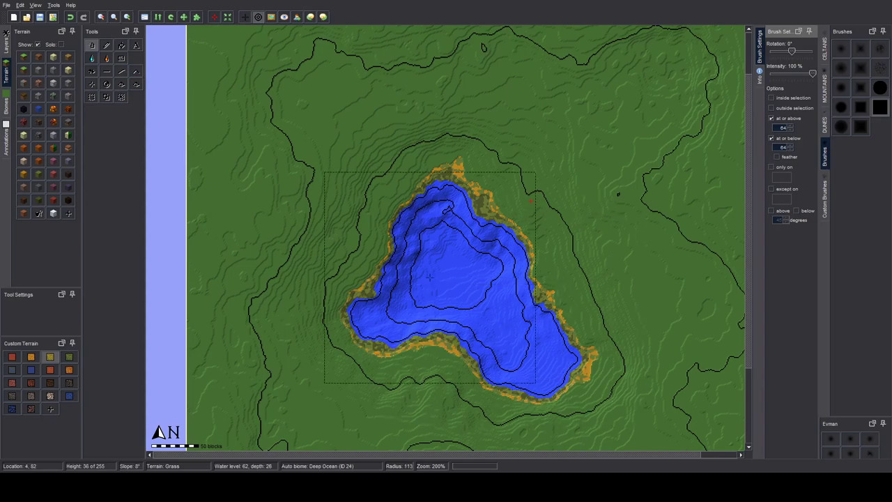
Step: Zoom in on the northern shore and select the orange custom terrain
scroll(489, 226, up, 5)
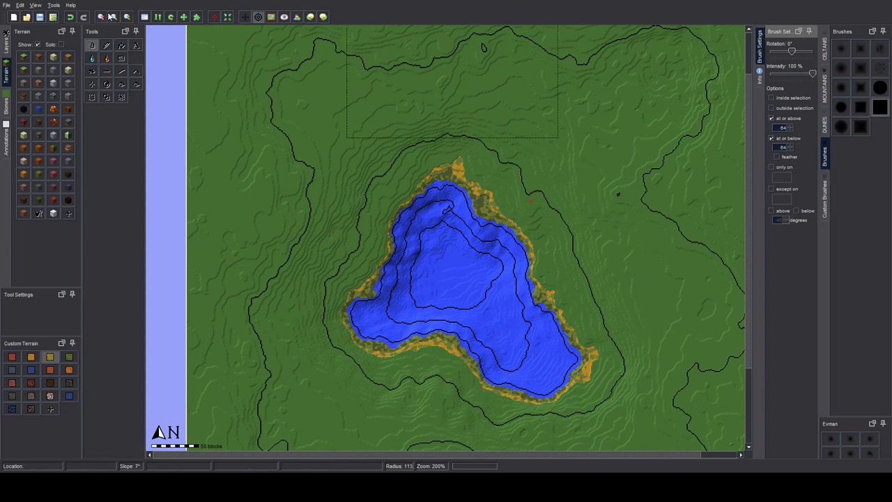
click(128, 18)
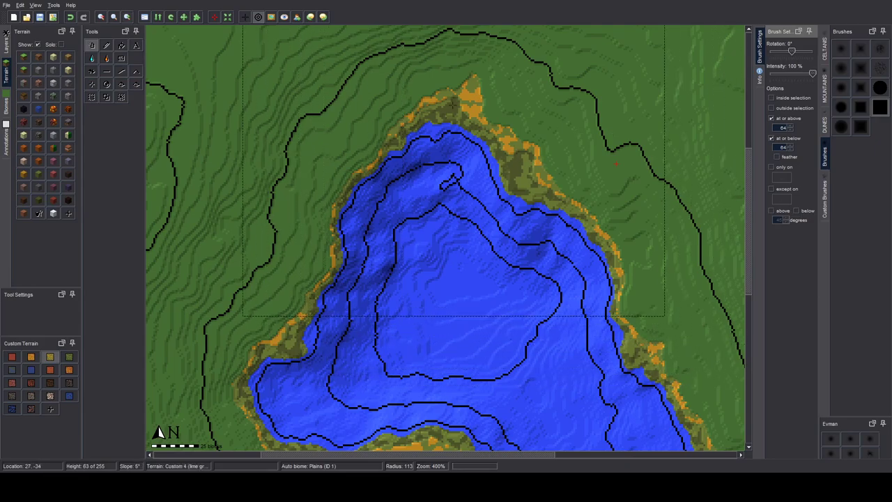
click(30, 357)
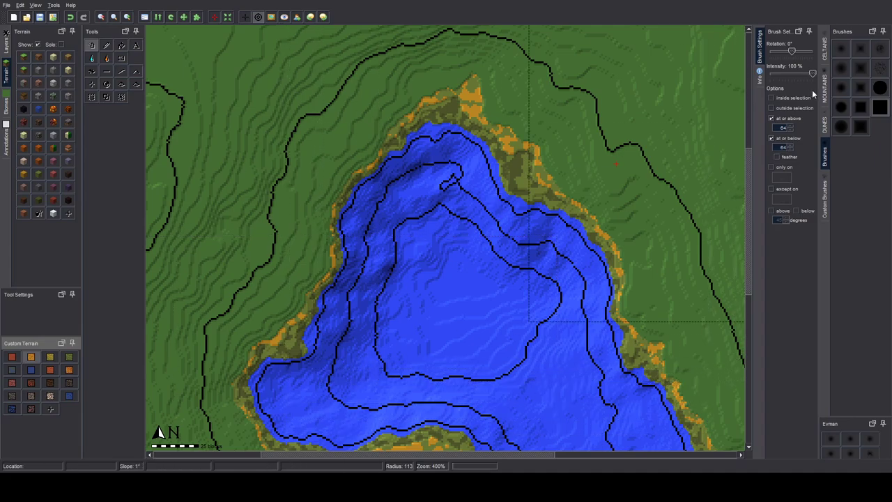
Step: Limit painting to heights 65–66 and brush orange around the lake, starting on the north shore
click(790, 127)
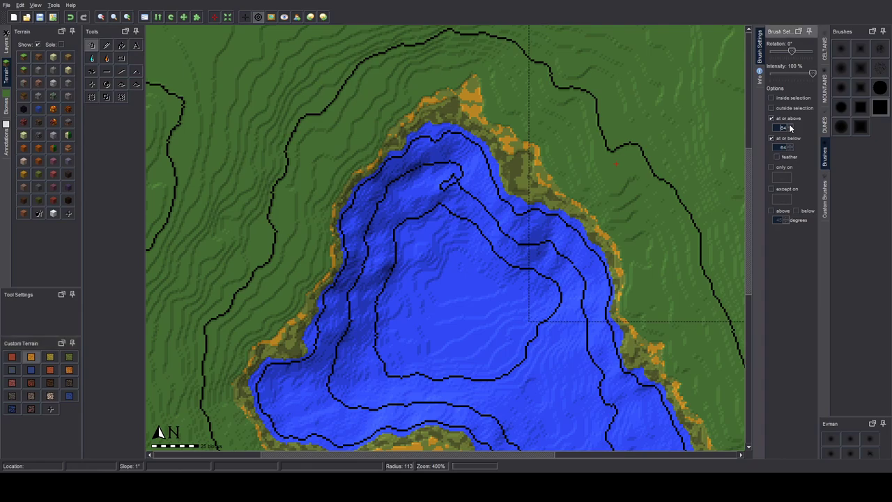
click(790, 147)
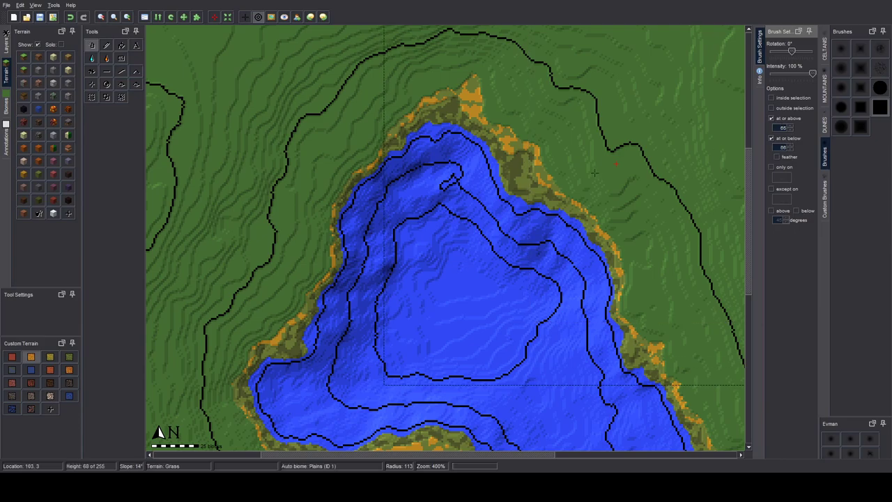
scroll(593, 172, down, 10)
click(514, 143)
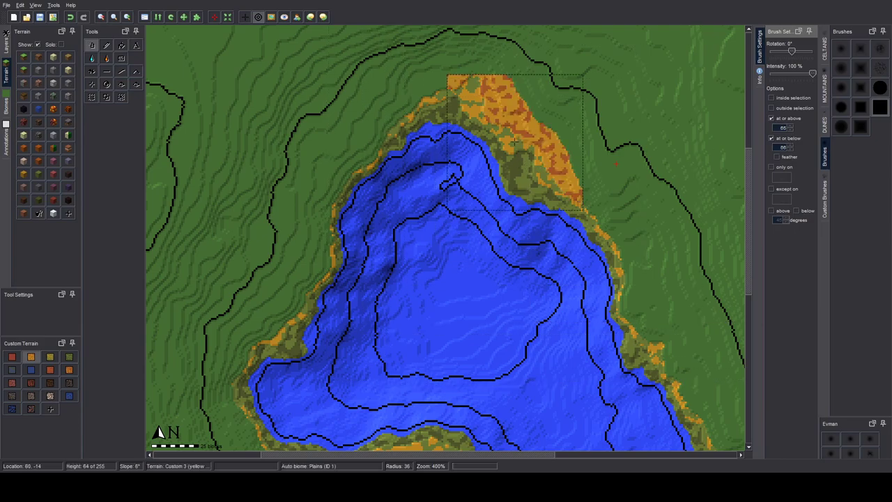
mouse_move(514, 142)
mouse_down()
mouse_move(502, 122)
mouse_move(453, 119)
mouse_move(418, 133)
mouse_move(585, 181)
mouse_move(631, 248)
mouse_up()
click(102, 17)
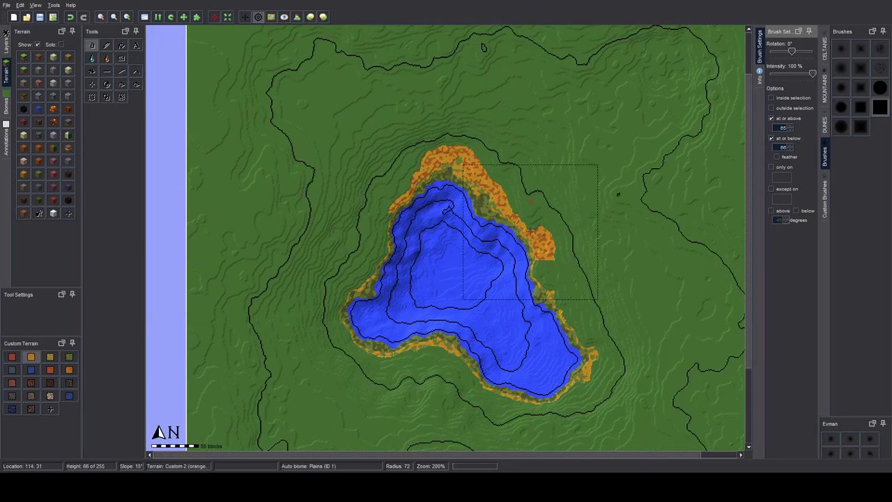
mouse_move(530, 232)
mouse_down()
mouse_move(567, 349)
mouse_move(551, 365)
mouse_move(401, 347)
mouse_move(386, 244)
mouse_up()
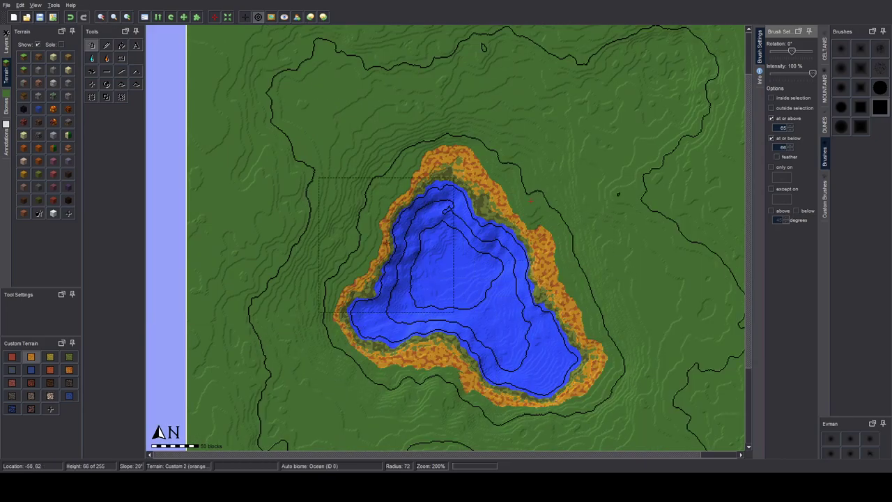
Step: Pick another orange terrain, raise the maximum height, and widen the band along the south and east shores
click(128, 18)
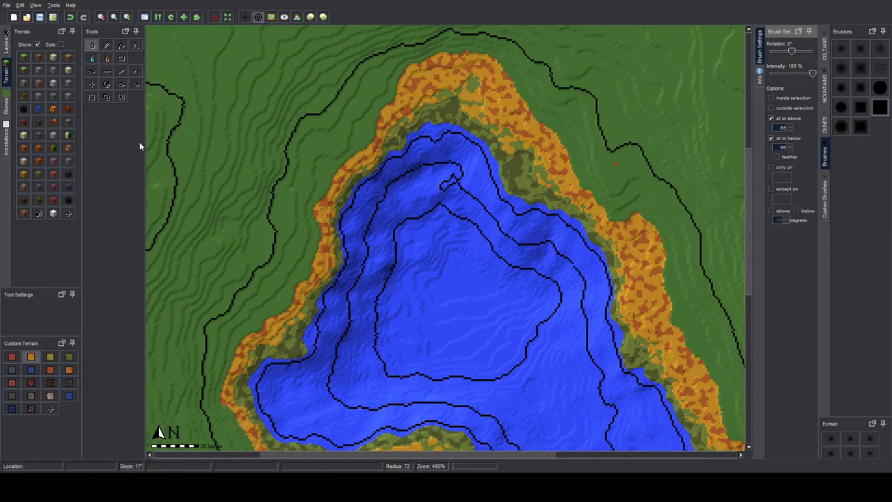
click(69, 373)
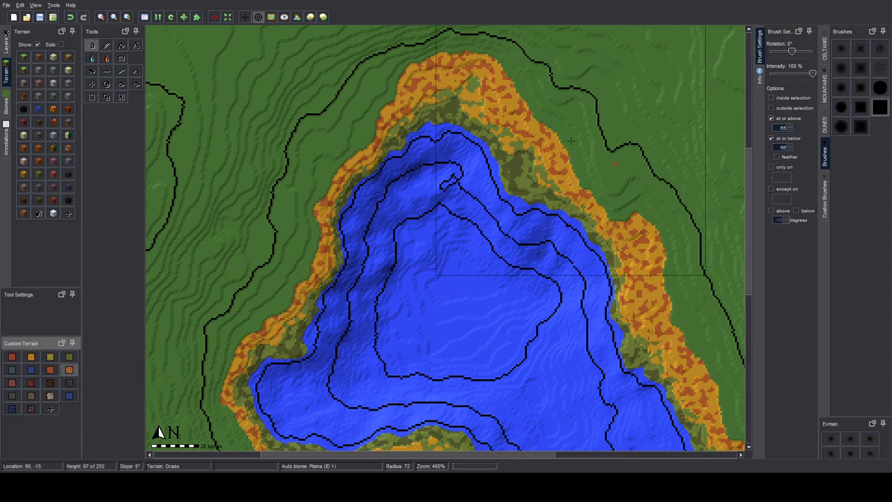
click(792, 147)
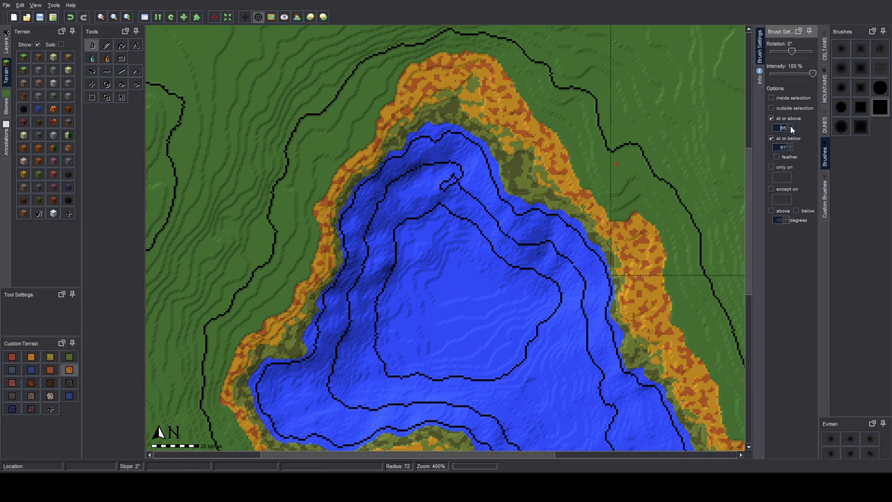
click(100, 17)
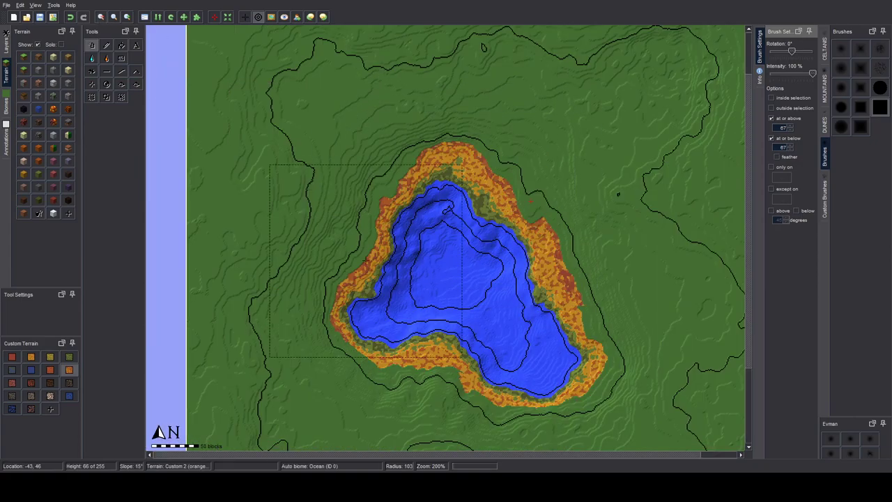
mouse_move(366, 262)
mouse_down()
mouse_move(408, 334)
mouse_move(516, 328)
mouse_up()
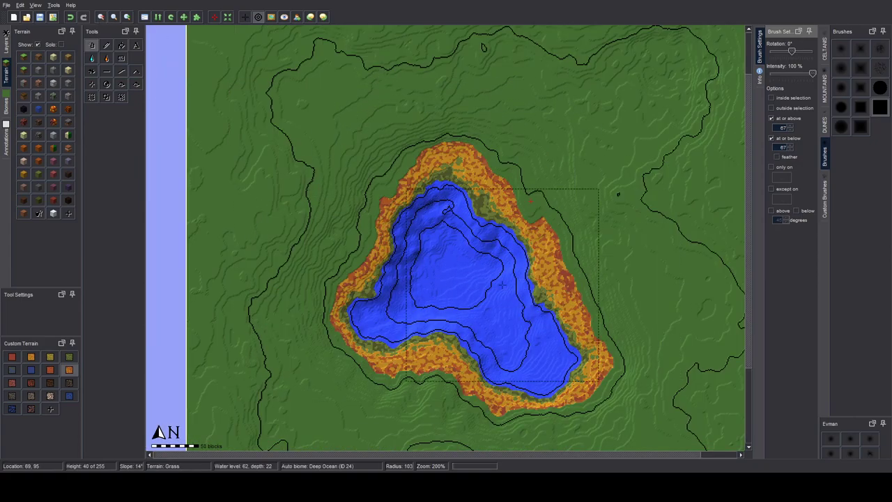
Step: Paint a red-orange ring around the rim within heights 68–69
click(127, 17)
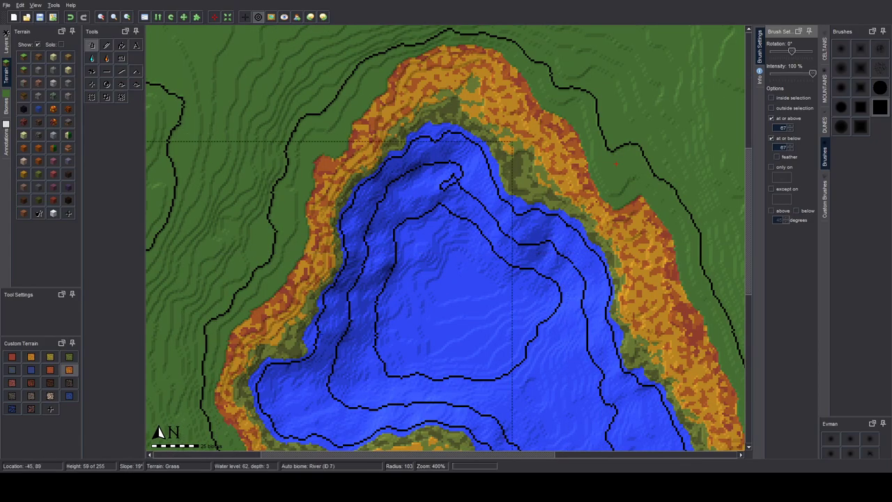
click(49, 369)
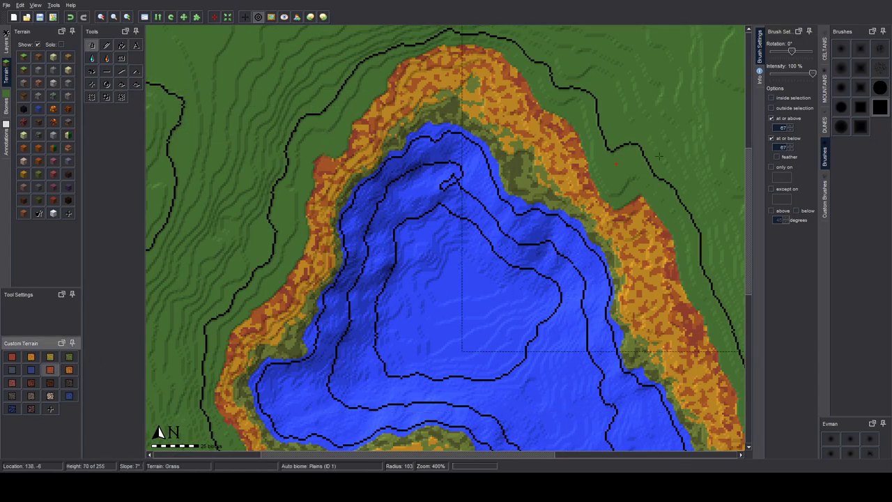
click(102, 18)
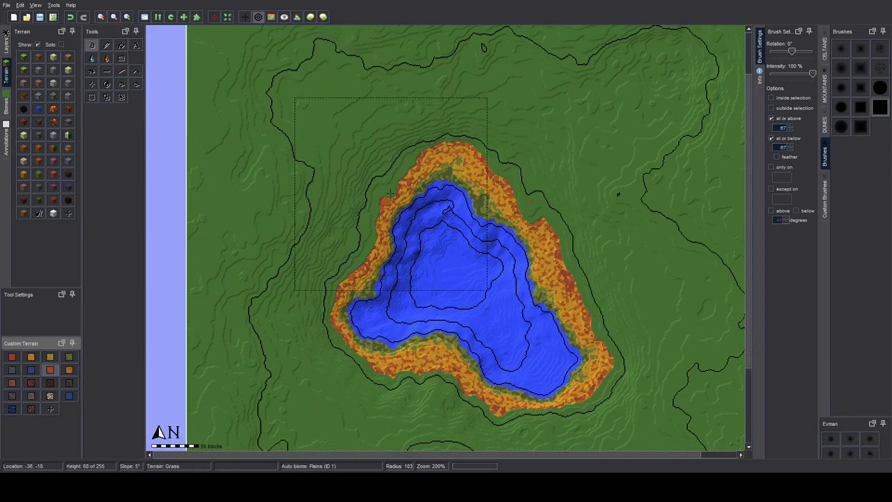
click(792, 129)
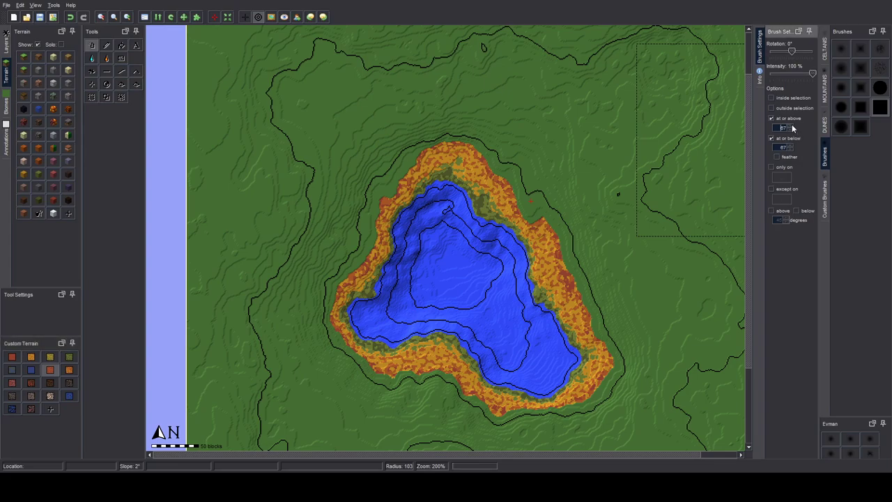
click(791, 148)
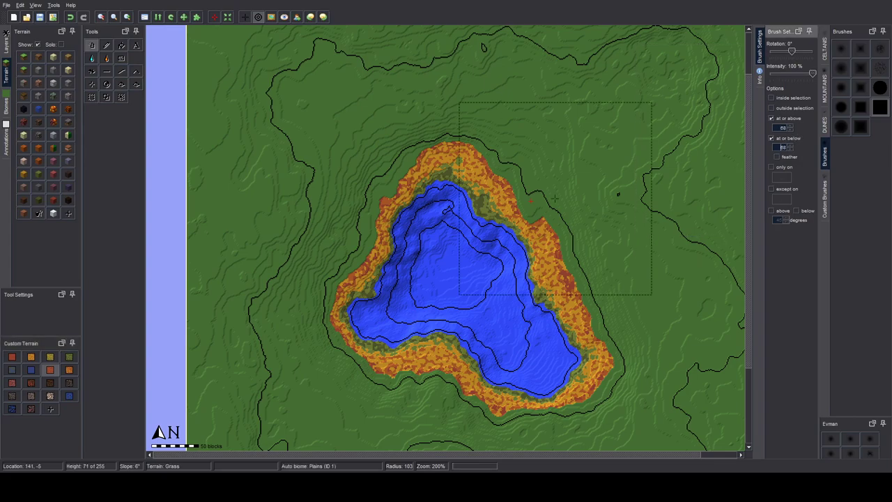
mouse_move(360, 263)
mouse_down()
mouse_move(383, 331)
mouse_move(582, 335)
mouse_move(558, 279)
mouse_move(429, 234)
mouse_up()
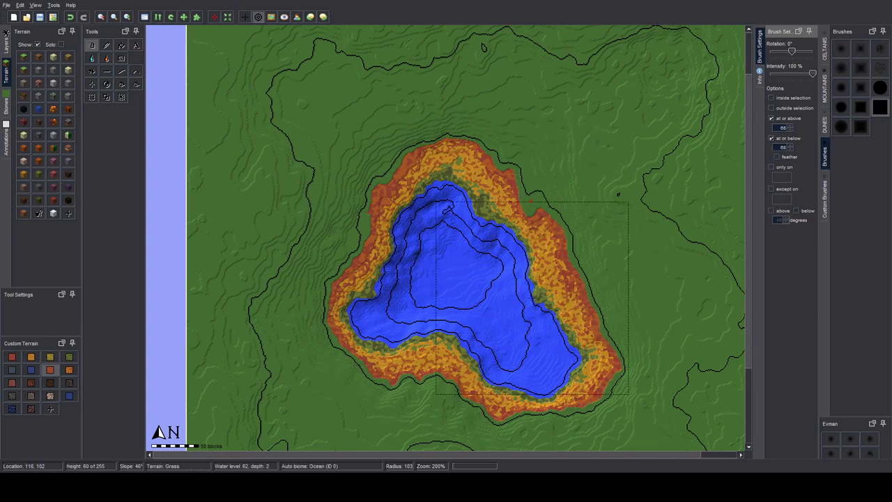
click(791, 145)
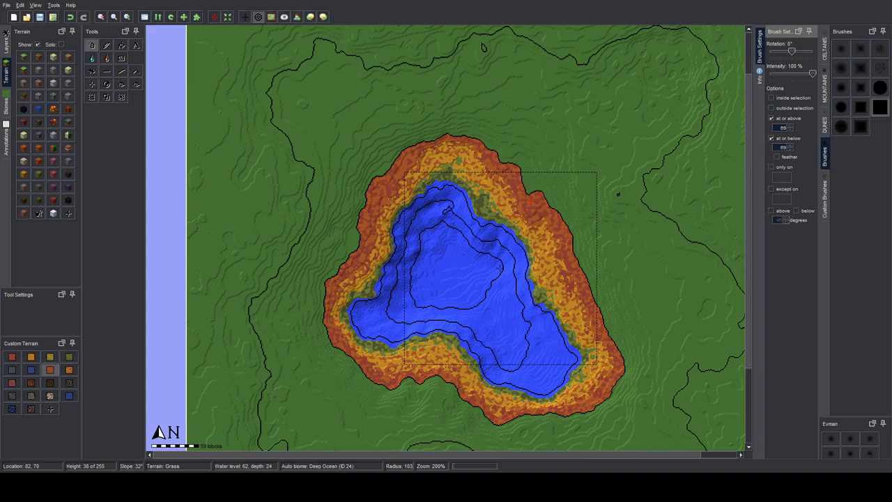
Step: Paint red-brown and dark mesa blotches along the outer rim from height 70 upward
click(14, 383)
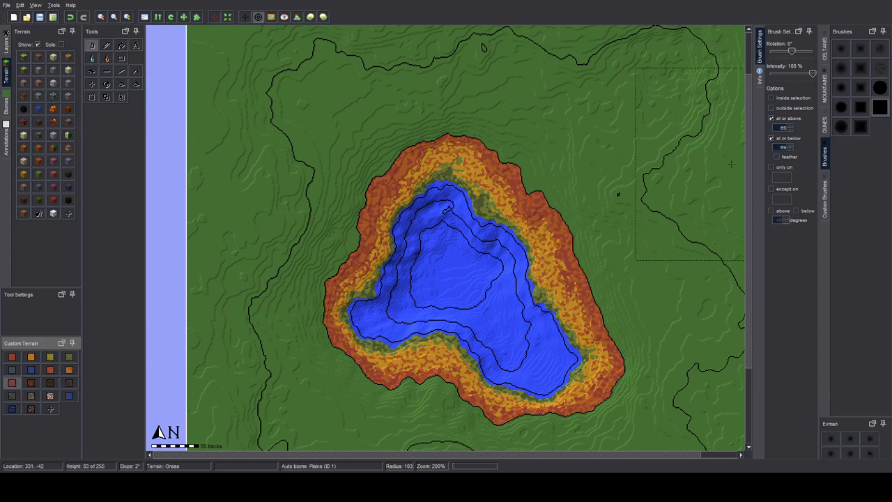
click(791, 126)
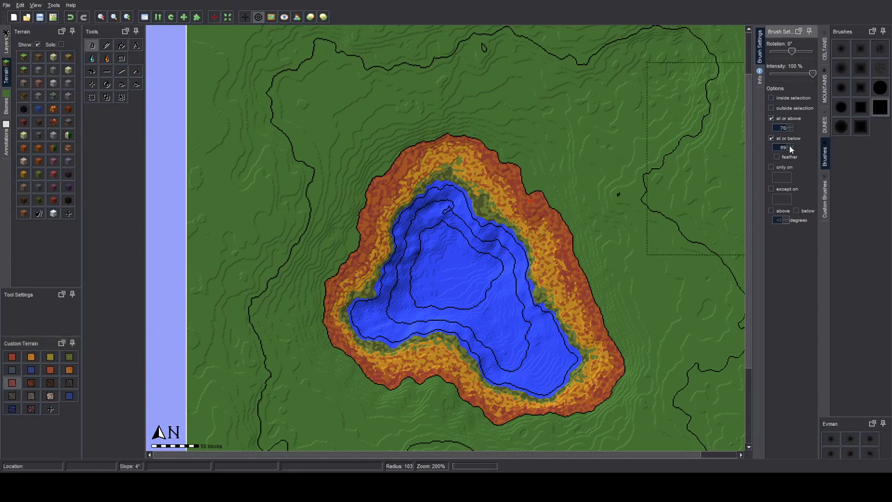
mouse_move(492, 244)
mouse_down()
mouse_move(551, 182)
mouse_move(346, 215)
mouse_move(352, 293)
mouse_up()
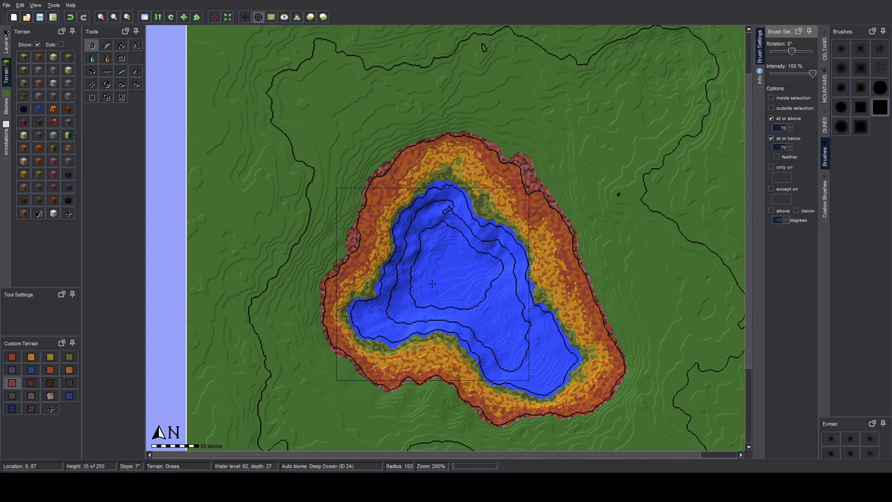
click(33, 384)
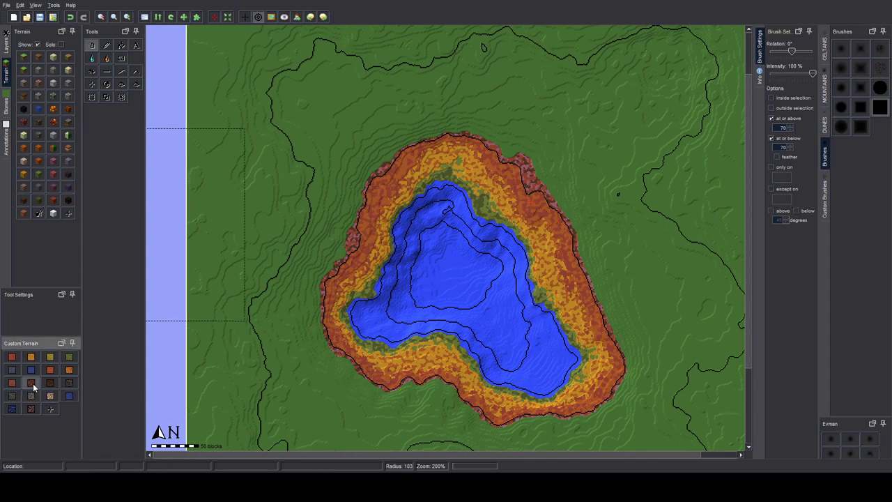
click(790, 128)
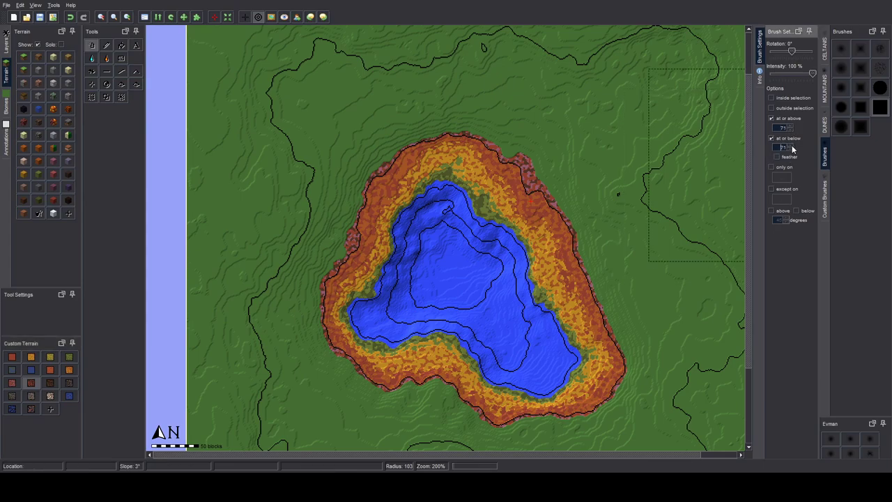
mouse_move(552, 204)
mouse_down()
mouse_move(506, 174)
mouse_move(403, 192)
mouse_move(353, 223)
mouse_move(345, 261)
mouse_move(352, 308)
mouse_move(408, 340)
mouse_move(496, 356)
mouse_move(567, 348)
mouse_move(568, 301)
mouse_move(519, 375)
mouse_move(376, 199)
mouse_up()
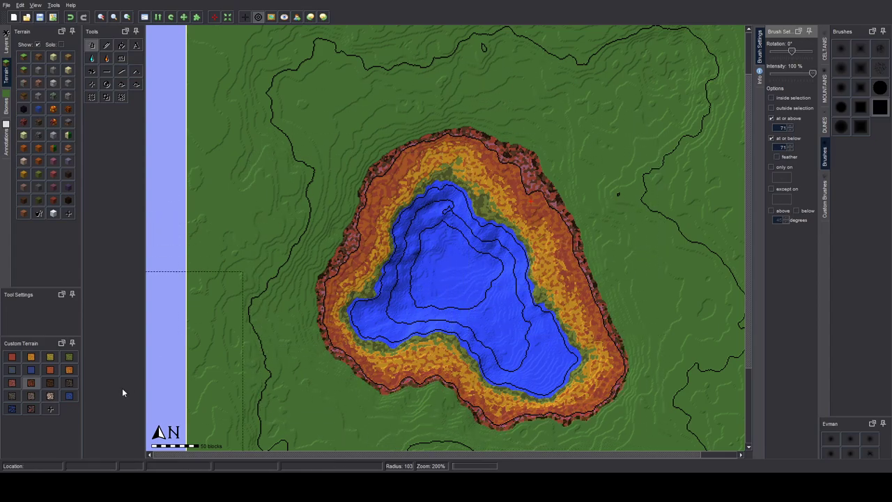
Step: Extend the brown-black mesa rim outward along the top and lower-right, capping height at 73
click(48, 380)
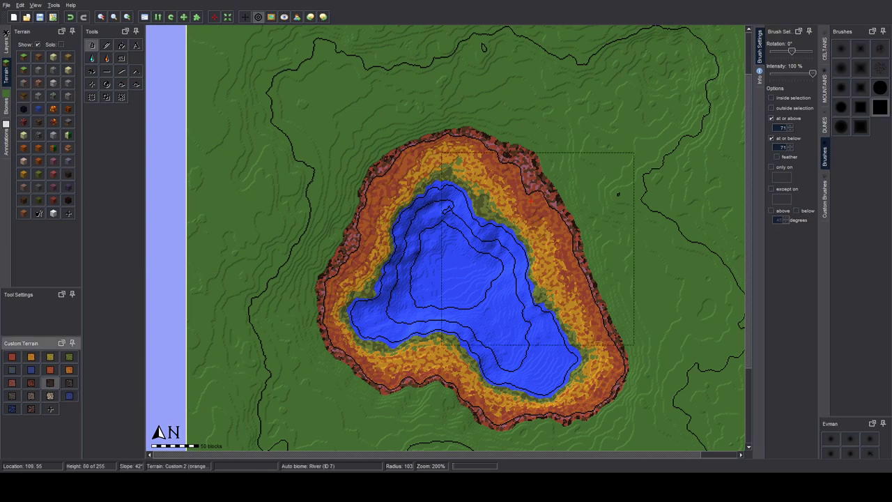
click(791, 129)
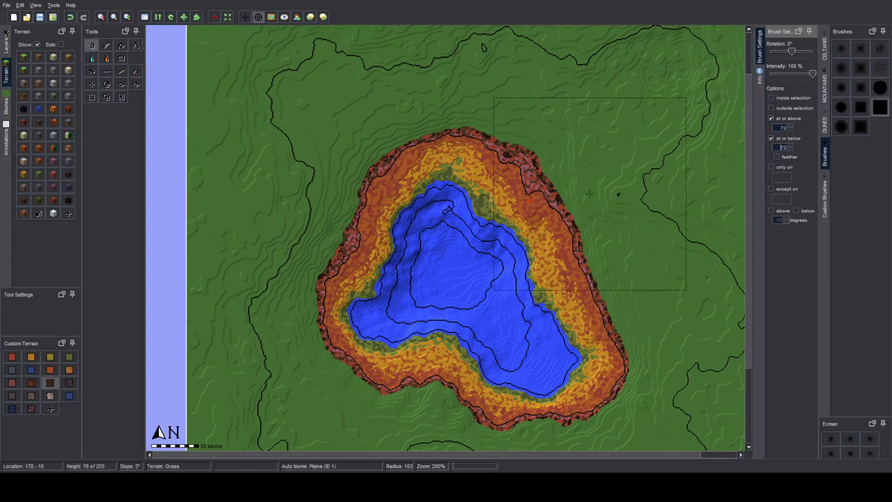
mouse_move(338, 230)
mouse_down()
mouse_move(363, 325)
mouse_move(528, 344)
mouse_move(412, 306)
mouse_up()
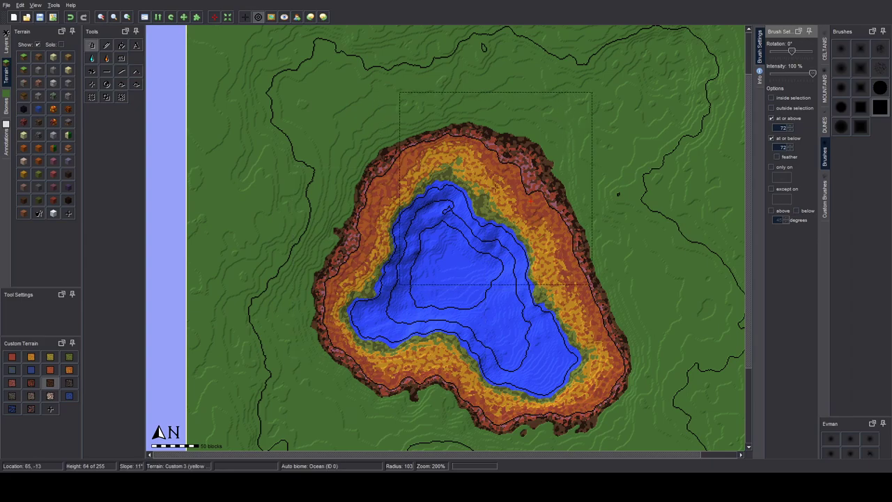
click(791, 146)
mouse_move(627, 209)
mouse_down()
mouse_move(377, 177)
mouse_move(306, 269)
mouse_move(390, 390)
mouse_move(558, 369)
mouse_move(599, 307)
mouse_move(445, 163)
mouse_up()
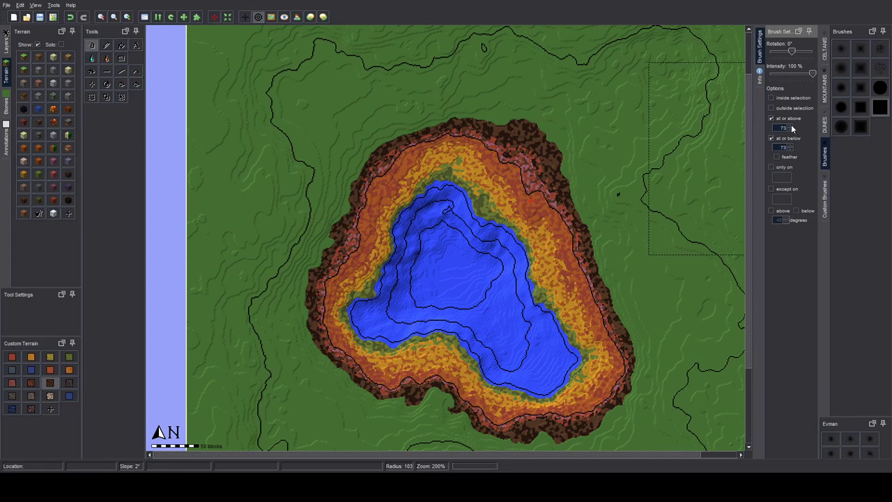
mouse_move(620, 174)
mouse_down()
mouse_move(377, 207)
mouse_move(613, 104)
mouse_move(480, 237)
mouse_up()
mouse_move(331, 336)
mouse_down()
mouse_move(446, 390)
mouse_move(561, 299)
mouse_up()
click(128, 18)
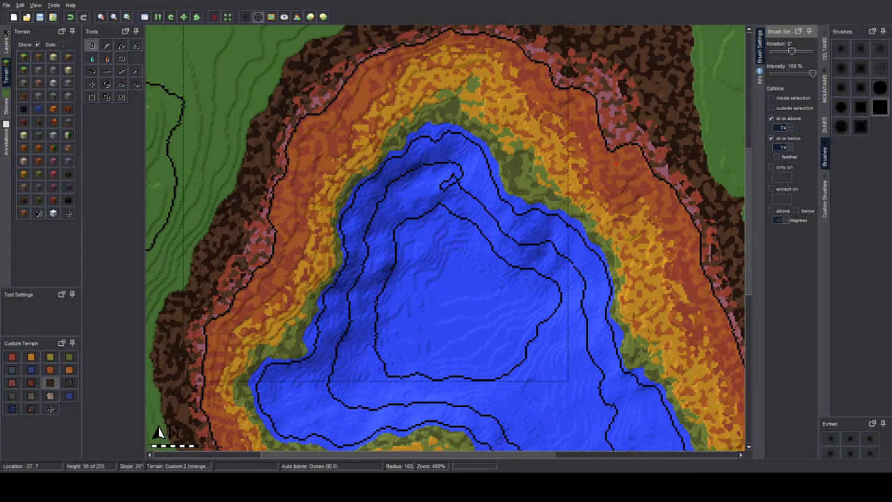
click(107, 19)
click(106, 19)
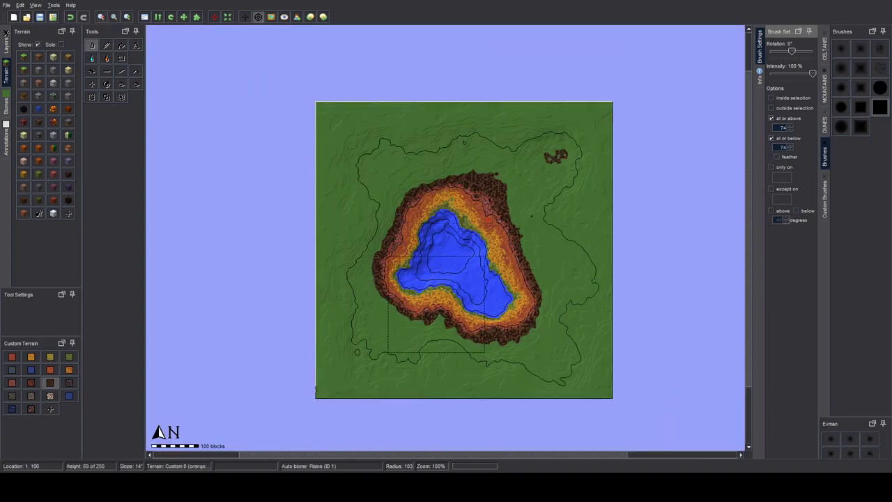
click(101, 17)
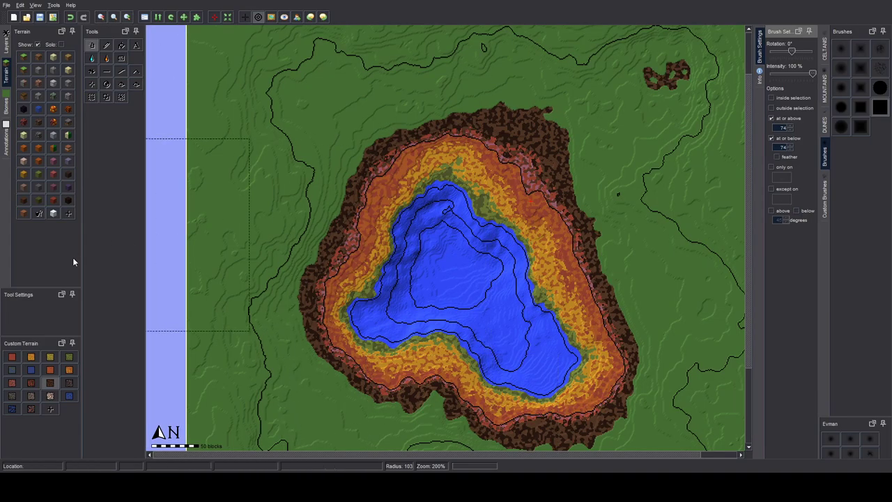
Step: Paint black grey mesa over the northern and outer ridge at height 75
click(69, 384)
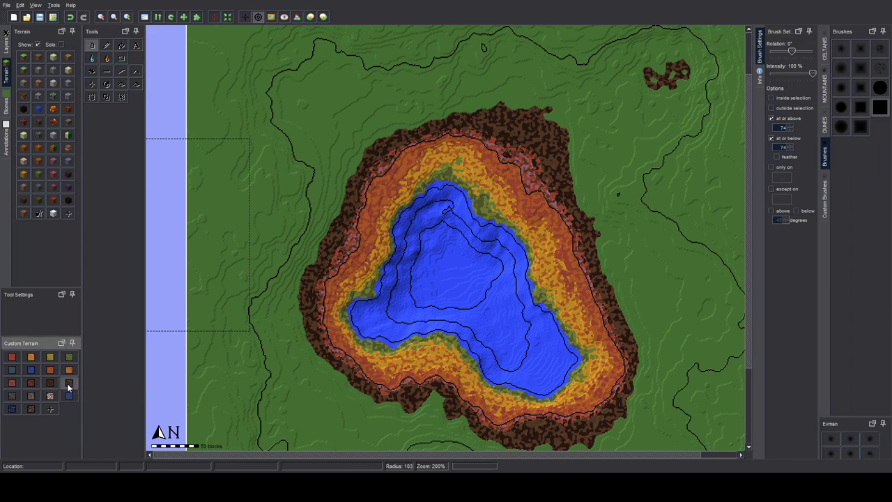
click(790, 126)
click(790, 146)
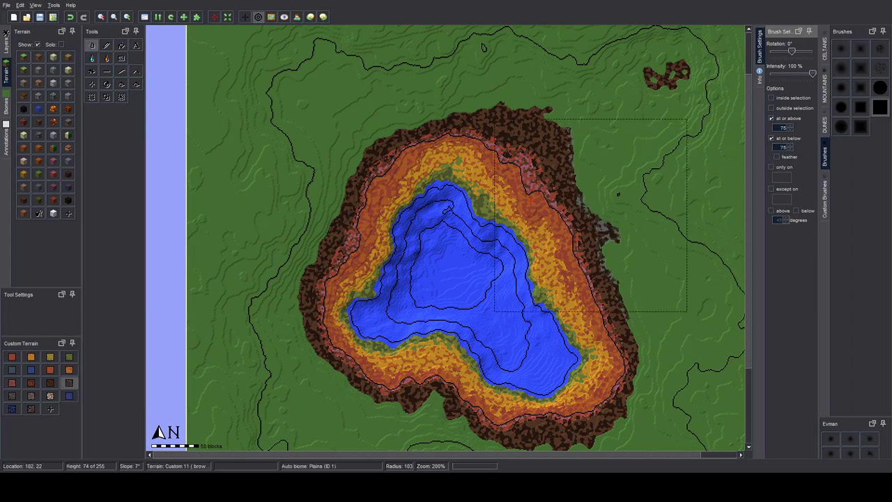
mouse_move(592, 143)
mouse_down()
mouse_move(556, 146)
mouse_move(628, 96)
mouse_up()
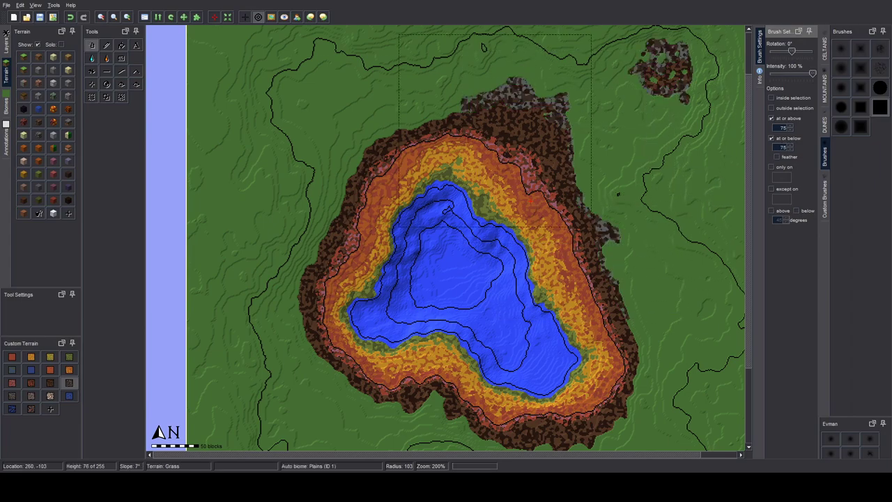
mouse_move(494, 130)
mouse_down()
mouse_move(262, 224)
mouse_move(390, 328)
mouse_move(544, 348)
mouse_move(606, 269)
mouse_up()
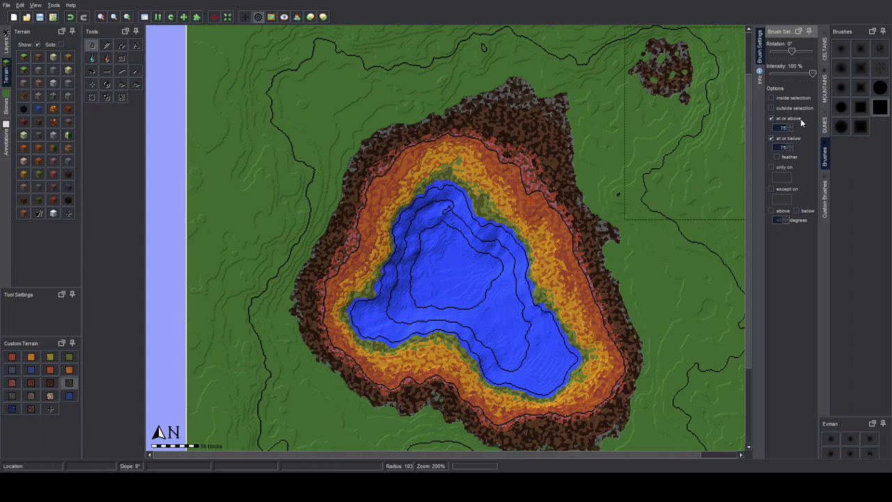
Step: Raise the upper limit to 76 and paint grey mesa around the north, east, west and south ridge
click(790, 145)
mouse_move(697, 230)
mouse_down()
mouse_move(662, 140)
mouse_move(703, 39)
mouse_up()
mouse_move(654, 86)
mouse_down()
mouse_move(486, 103)
mouse_move(347, 148)
mouse_move(318, 228)
mouse_move(356, 334)
mouse_move(420, 397)
mouse_move(645, 334)
mouse_up()
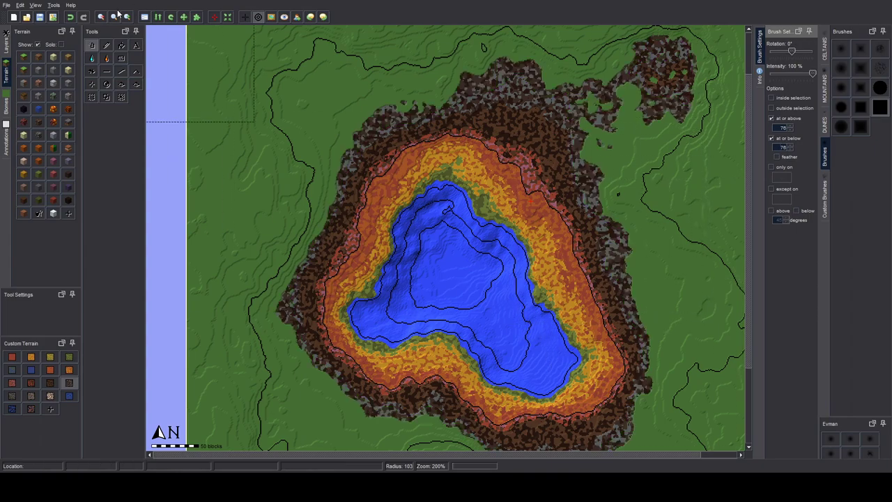
click(113, 17)
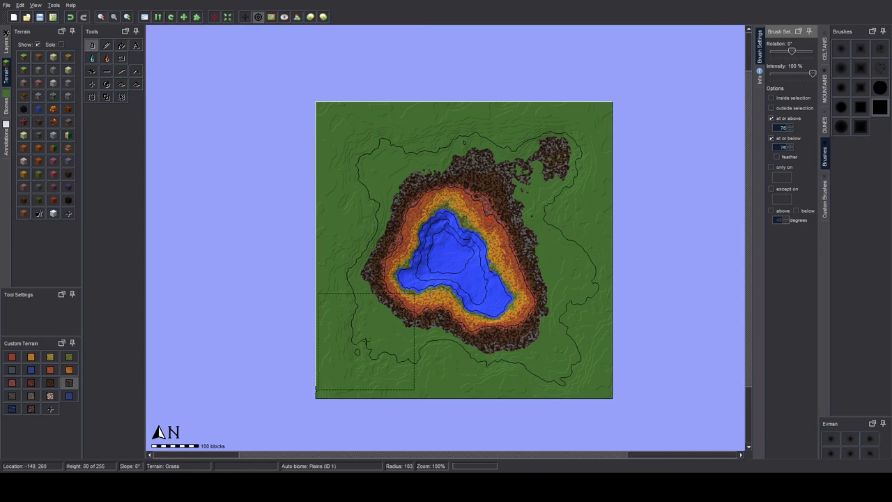
Step: Paint grey speckled terrain at height 77 onto the northeast slope and west and south rim
click(10, 397)
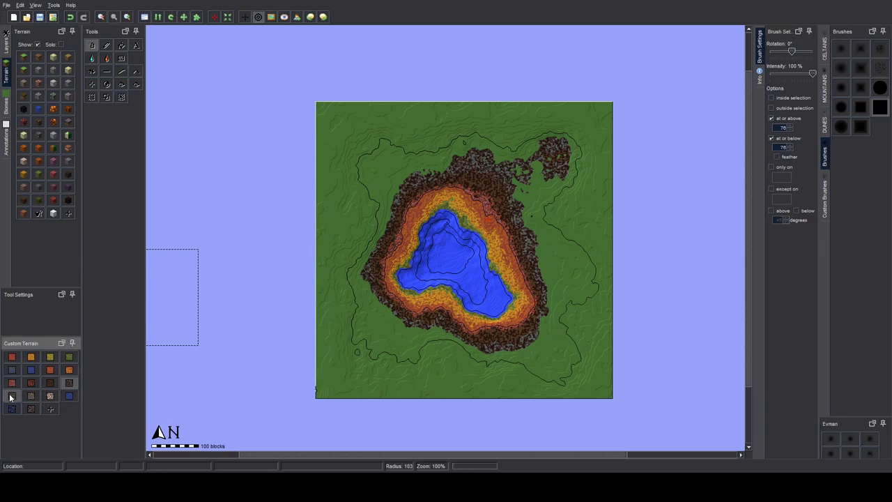
click(791, 127)
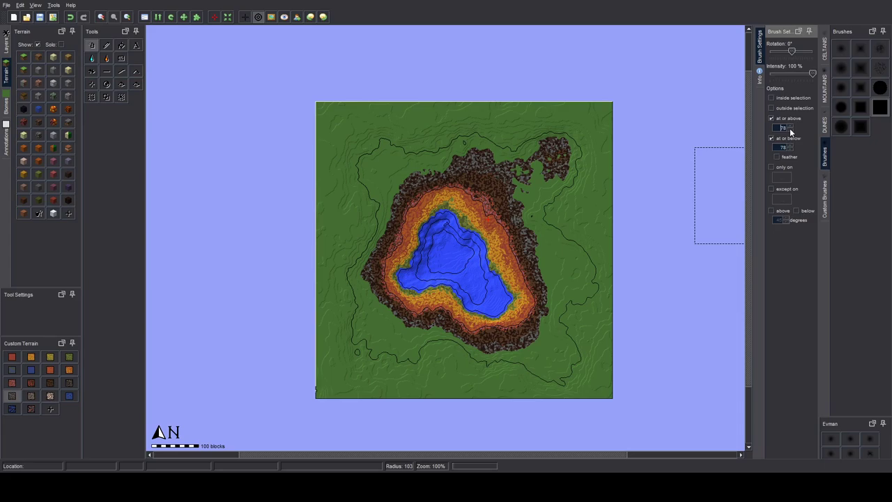
key(Down)
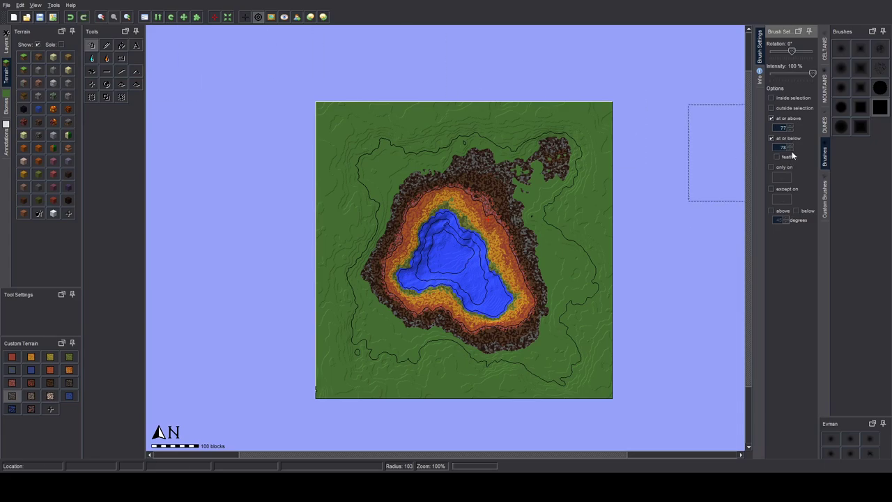
drag(612, 183, 531, 228)
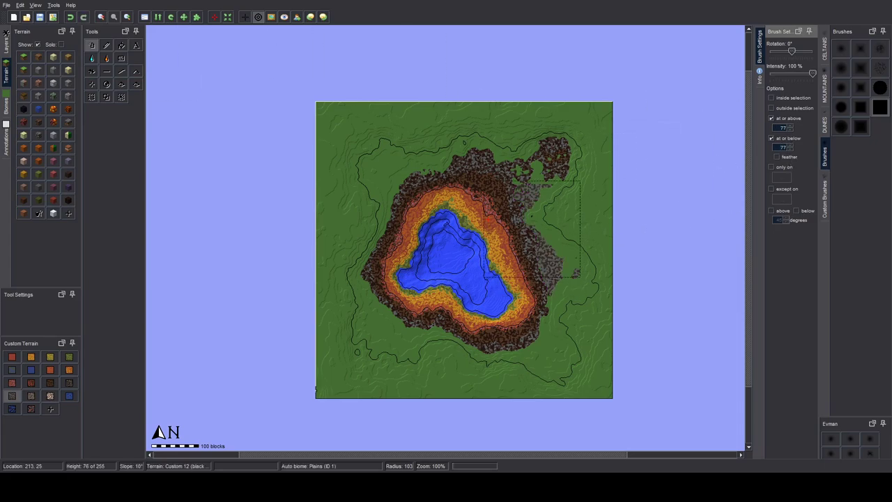
mouse_move(485, 173)
mouse_down()
mouse_move(390, 191)
mouse_move(382, 307)
mouse_move(450, 359)
mouse_move(550, 348)
mouse_up()
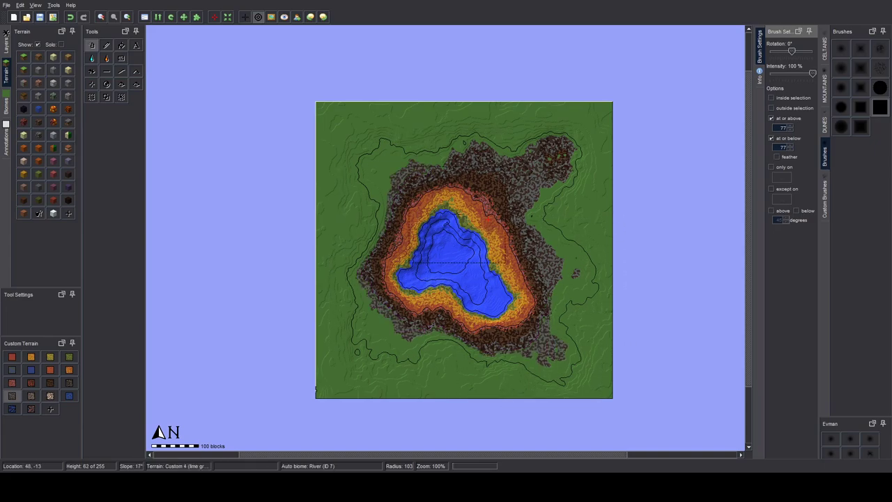
Step: Paint white light grey mesa at height 78 along the island's top and left edge
click(35, 395)
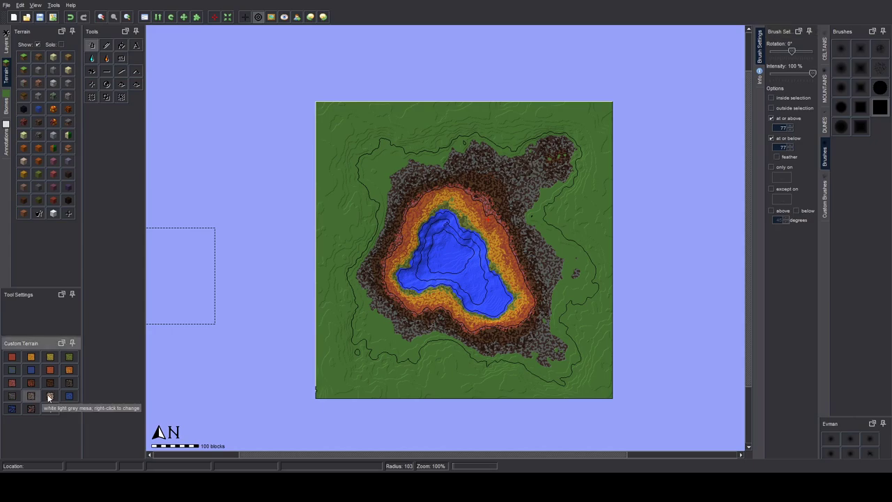
click(50, 396)
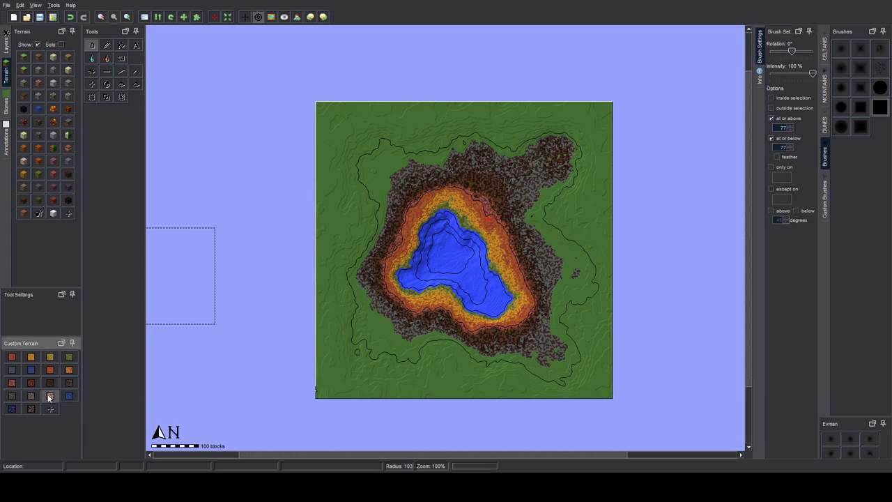
click(792, 127)
click(791, 145)
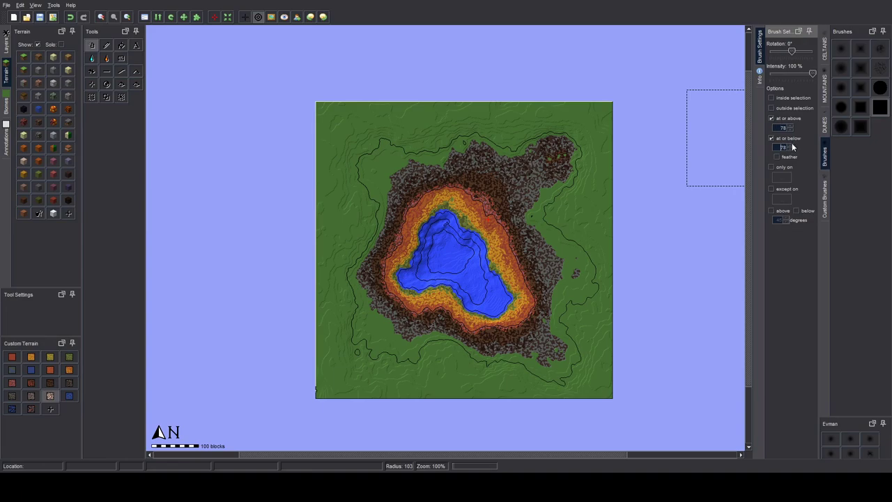
click(542, 258)
mouse_move(563, 196)
mouse_down()
mouse_move(561, 154)
mouse_move(457, 157)
mouse_move(383, 194)
mouse_move(371, 283)
mouse_move(439, 335)
mouse_move(551, 327)
mouse_move(585, 252)
mouse_move(399, 279)
mouse_up()
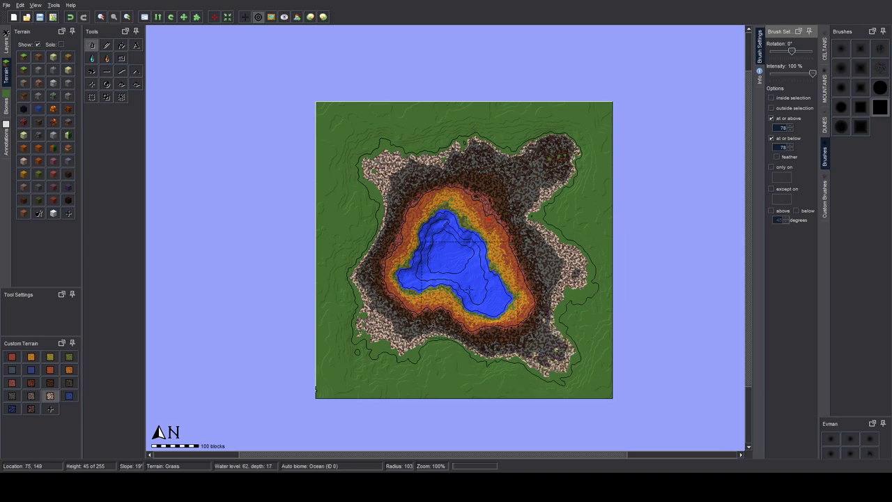
click(128, 17)
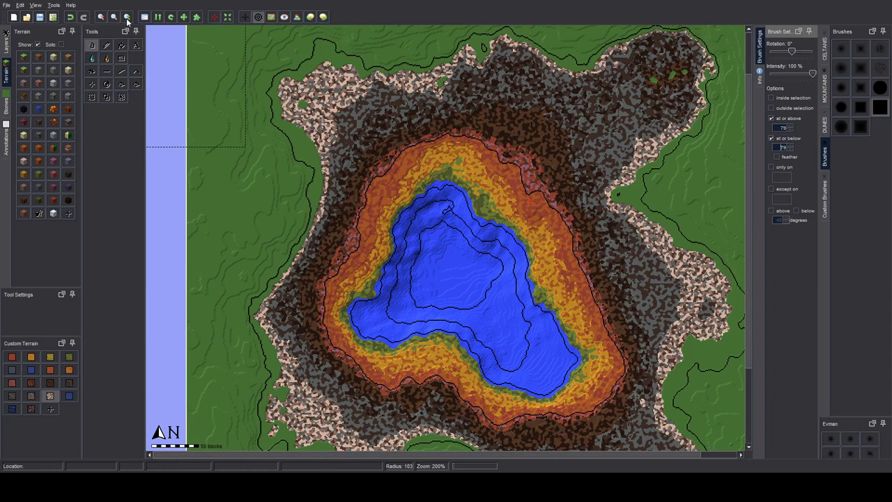
Step: Create a new pale sand custom terrain and paint it along the island's east coast
click(127, 18)
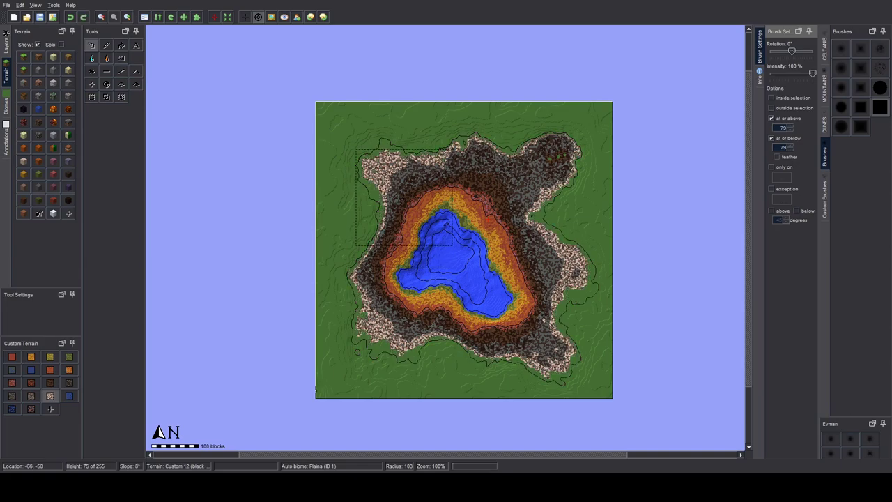
click(56, 411)
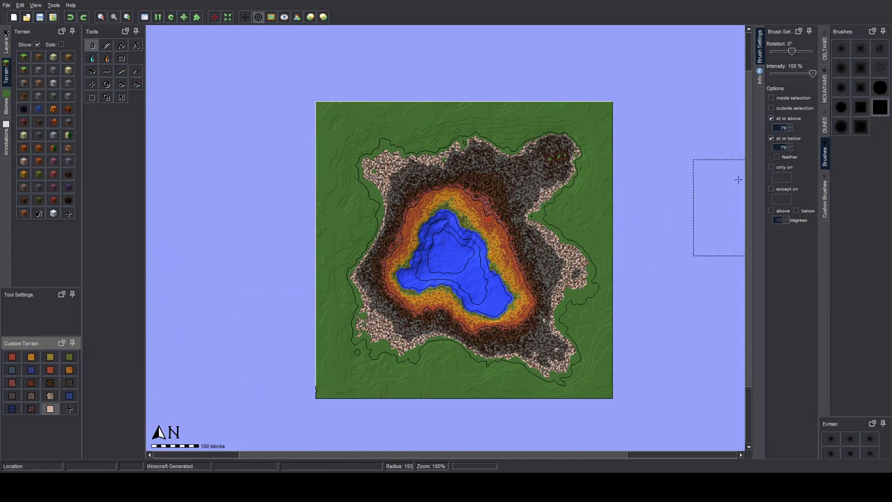
mouse_move(589, 260)
mouse_down()
mouse_move(557, 209)
mouse_move(586, 254)
mouse_move(550, 161)
mouse_move(460, 157)
mouse_move(378, 177)
mouse_move(367, 263)
mouse_move(391, 335)
mouse_move(565, 358)
mouse_move(606, 289)
mouse_up()
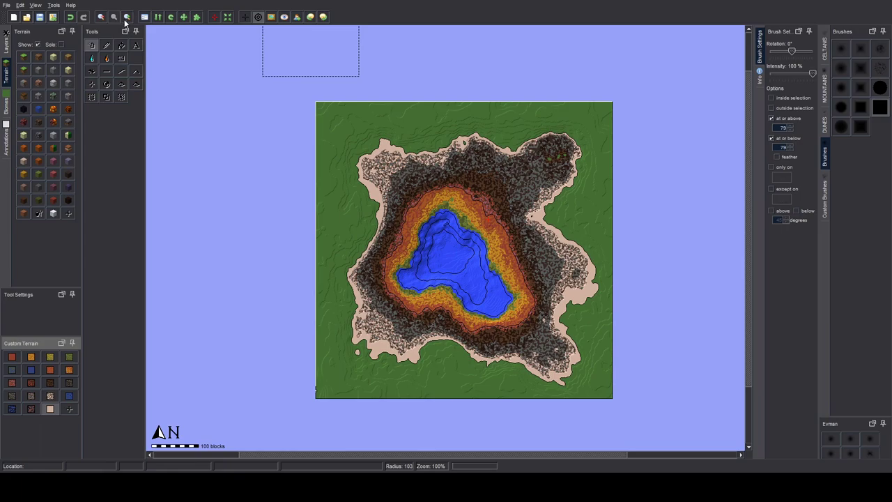
click(126, 17)
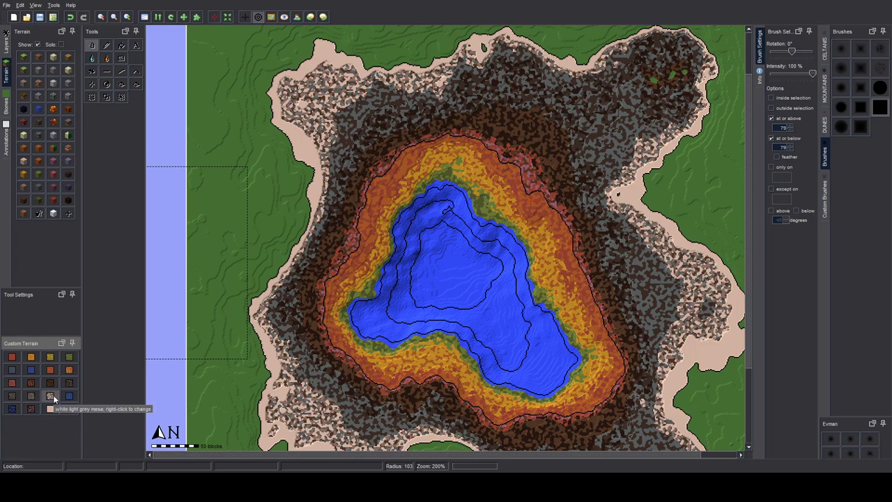
Step: Paint white light grey mesa over part of the left beach with height limits 80–81
click(51, 395)
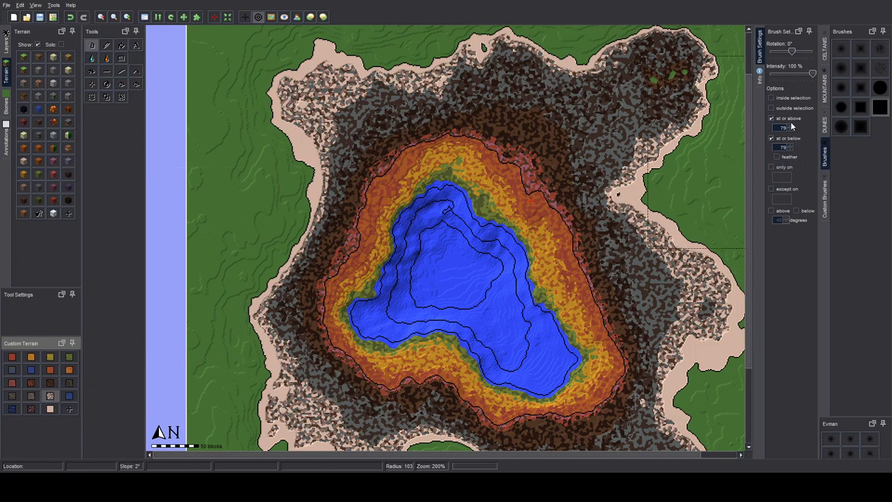
click(791, 126)
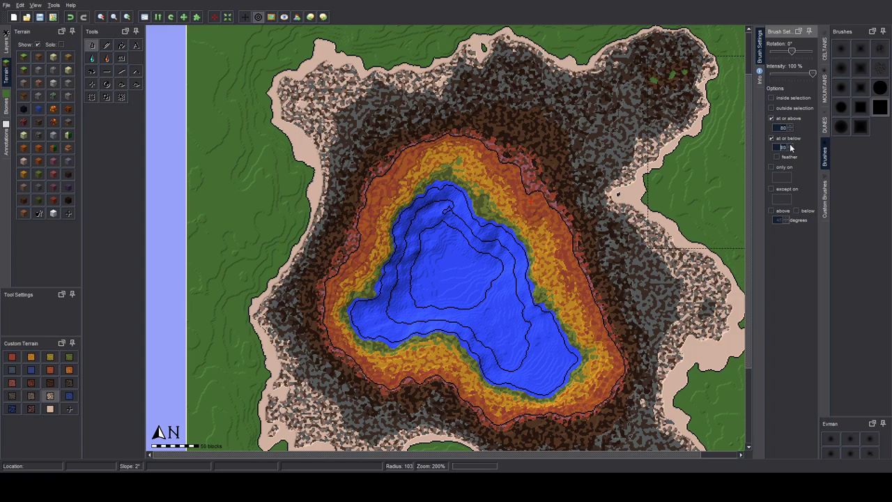
drag(285, 209, 268, 163)
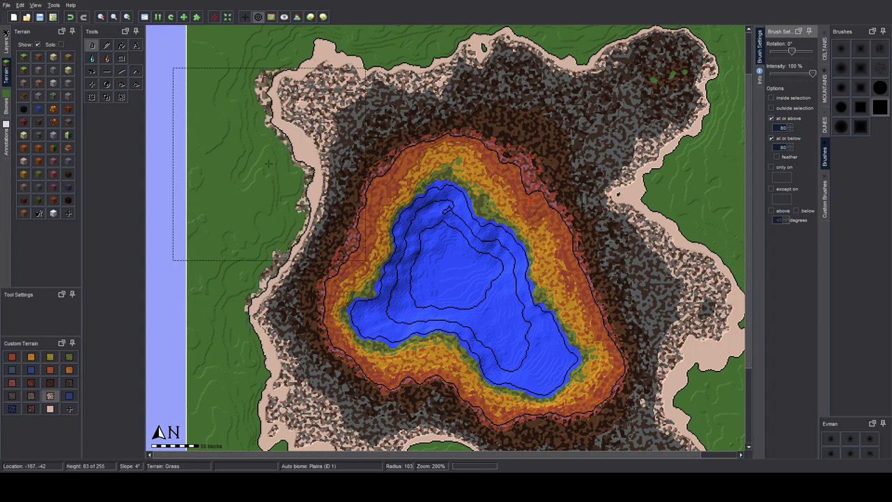
scroll(268, 163, down, 1)
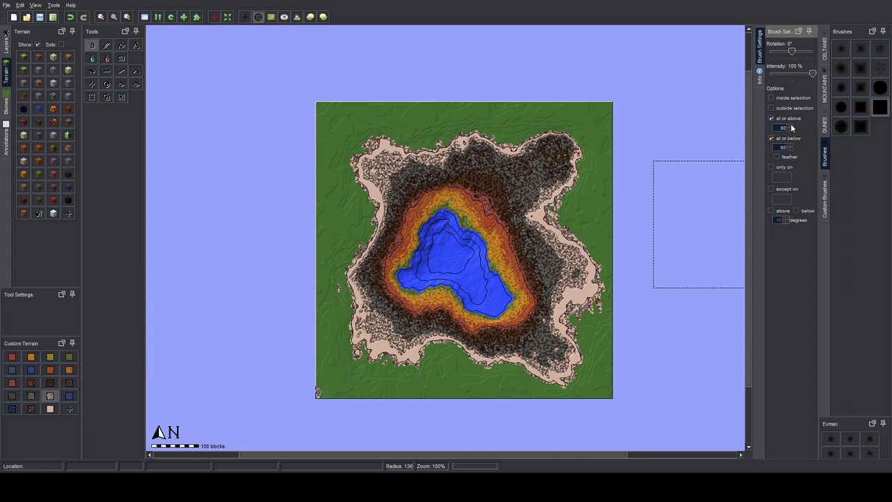
click(789, 146)
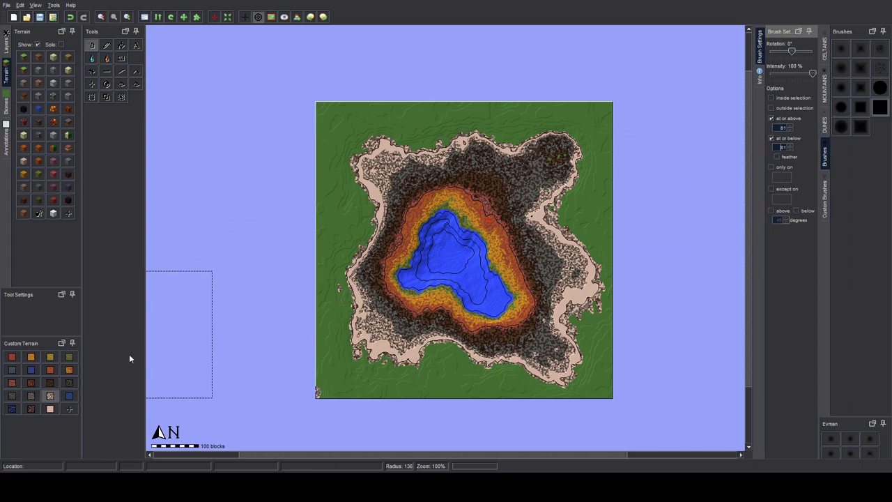
Step: Choose another custom terrain and set the minimum painting height to 83
click(32, 394)
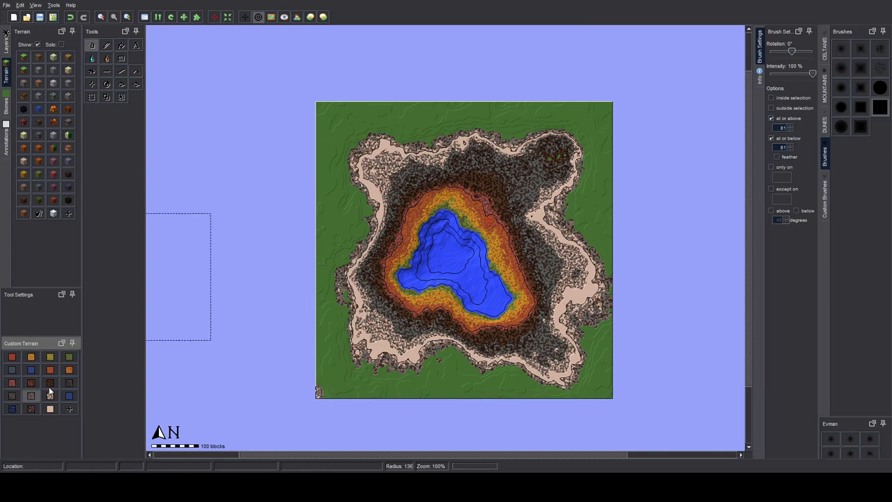
click(12, 397)
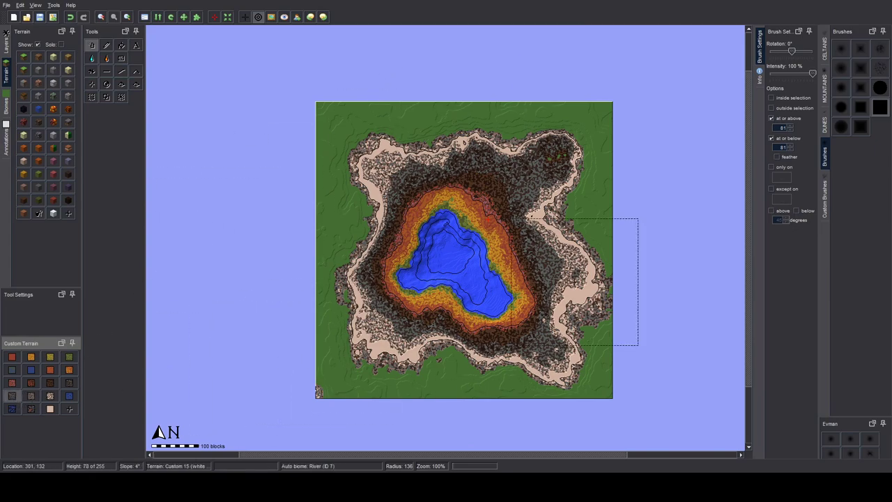
click(790, 128)
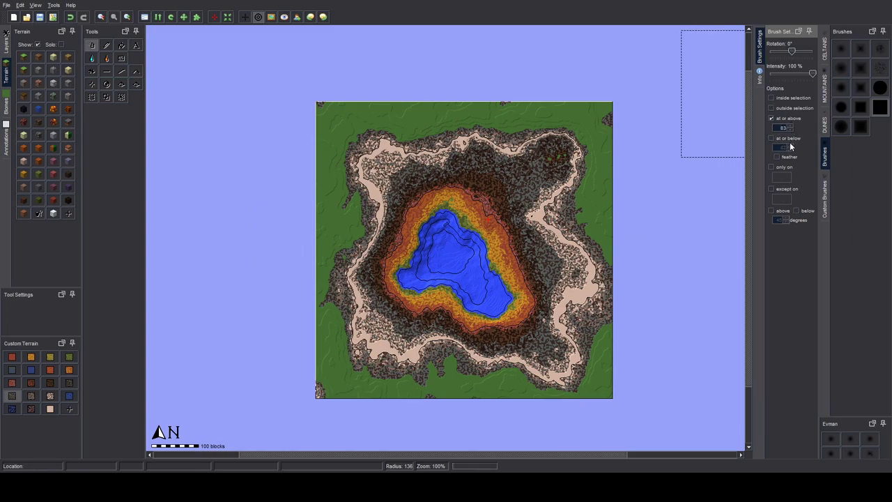
Step: Paint black Custom 12 terrain along the map's outer edges with a maximum height cap
click(789, 143)
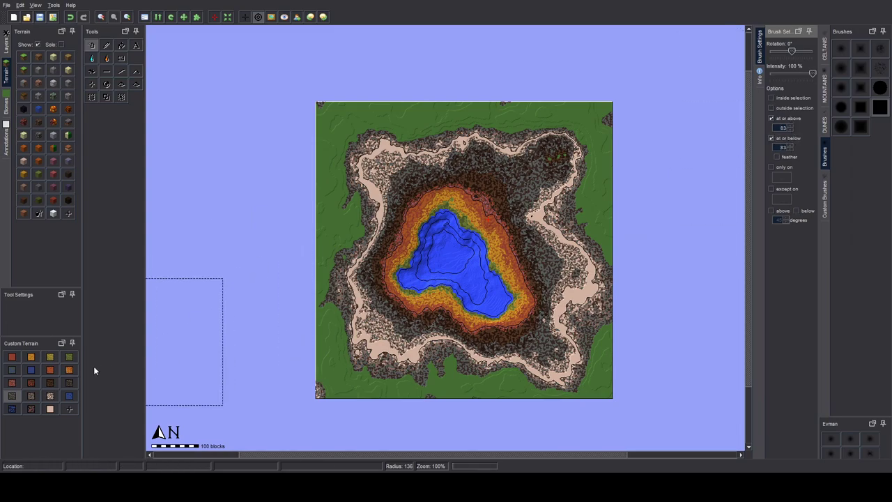
click(68, 383)
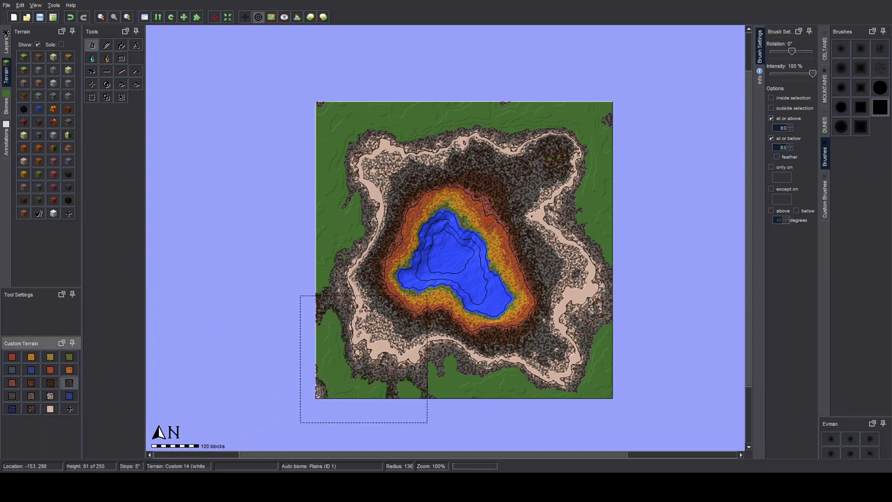
mouse_move(345, 233)
mouse_down()
mouse_move(357, 134)
mouse_move(571, 115)
mouse_move(588, 170)
mouse_move(582, 365)
mouse_move(306, 371)
mouse_move(424, 360)
mouse_up()
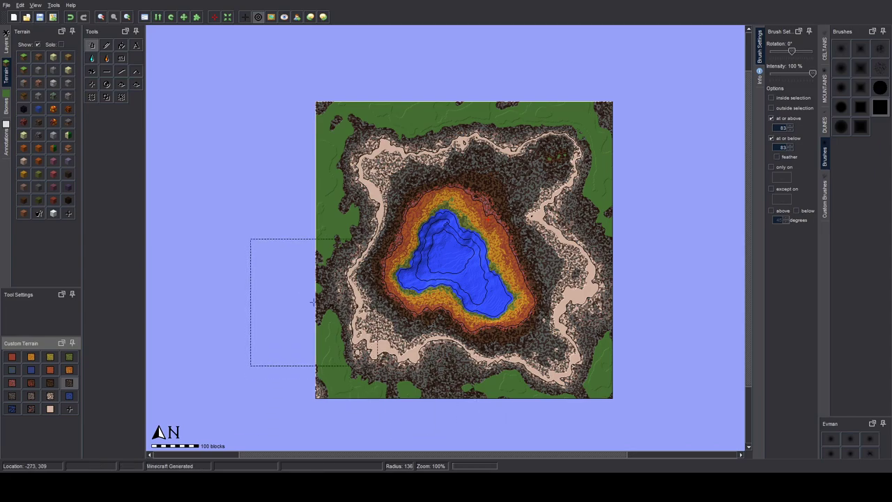
Step: Remove the maximum height limit and paint brown terrain along the bottom, left and top edges
click(792, 139)
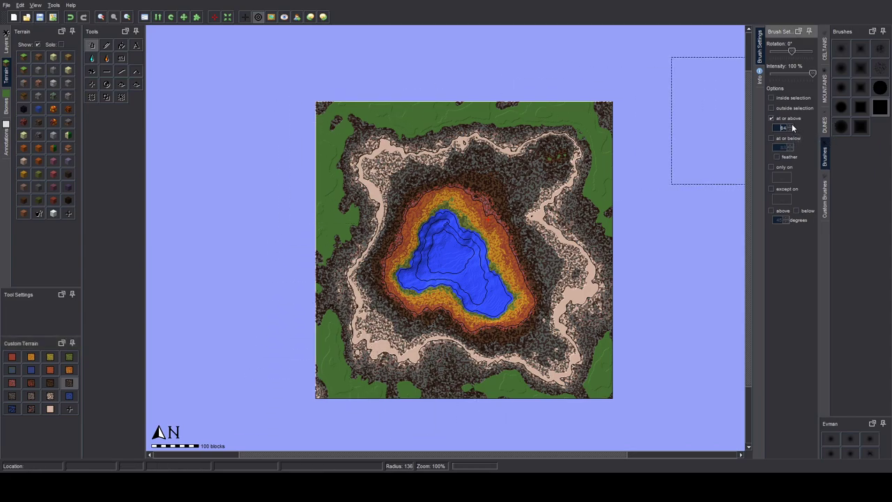
click(49, 384)
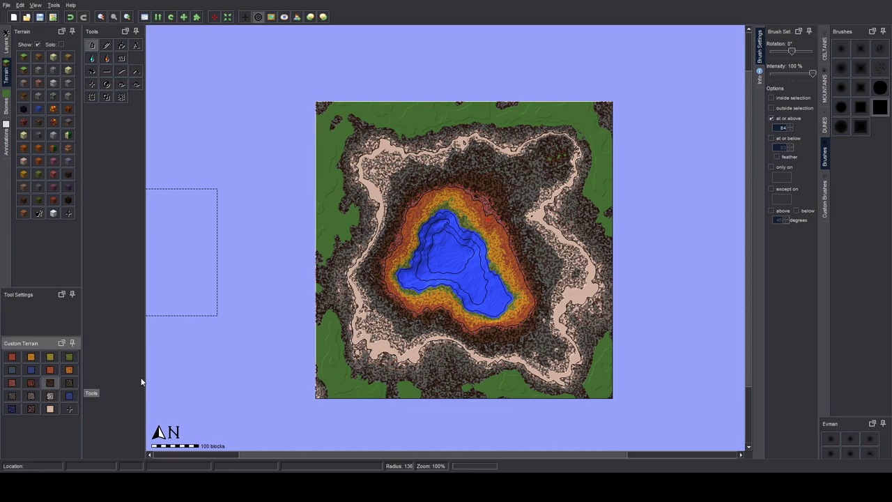
click(348, 379)
mouse_move(348, 379)
mouse_down()
mouse_move(383, 371)
mouse_move(337, 281)
mouse_move(369, 140)
mouse_move(565, 136)
mouse_move(583, 204)
mouse_move(597, 382)
mouse_move(427, 321)
mouse_up()
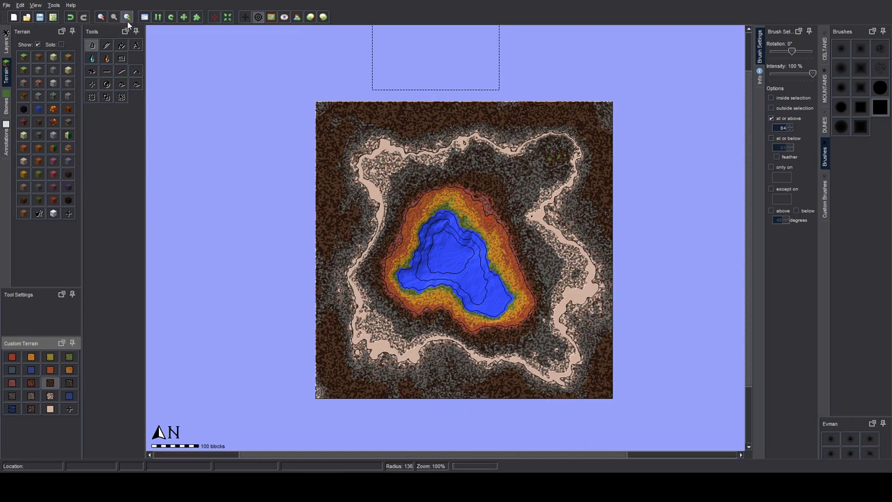
click(127, 17)
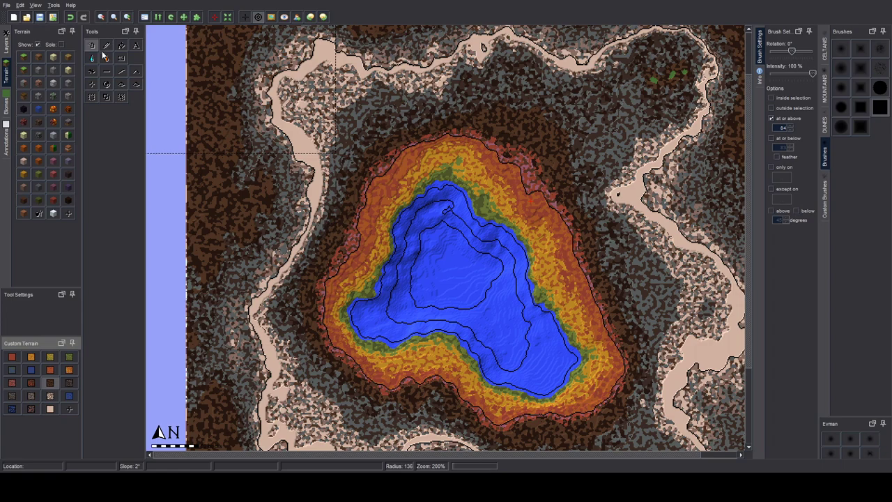
Step: Sponge away all the lake water, leaving a grassy crater floor
click(121, 58)
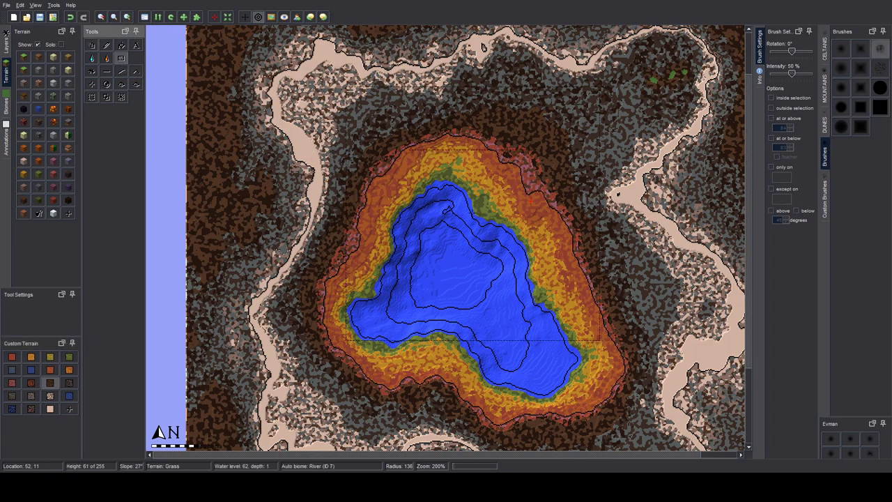
click(447, 182)
mouse_move(447, 183)
mouse_down()
mouse_move(361, 238)
mouse_move(344, 263)
mouse_move(442, 255)
mouse_move(483, 274)
mouse_move(517, 313)
mouse_move(461, 277)
mouse_up()
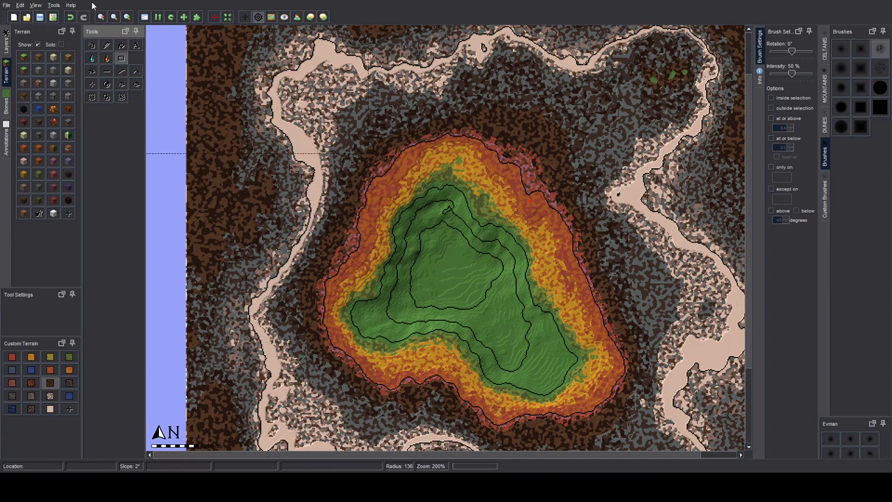
click(126, 17)
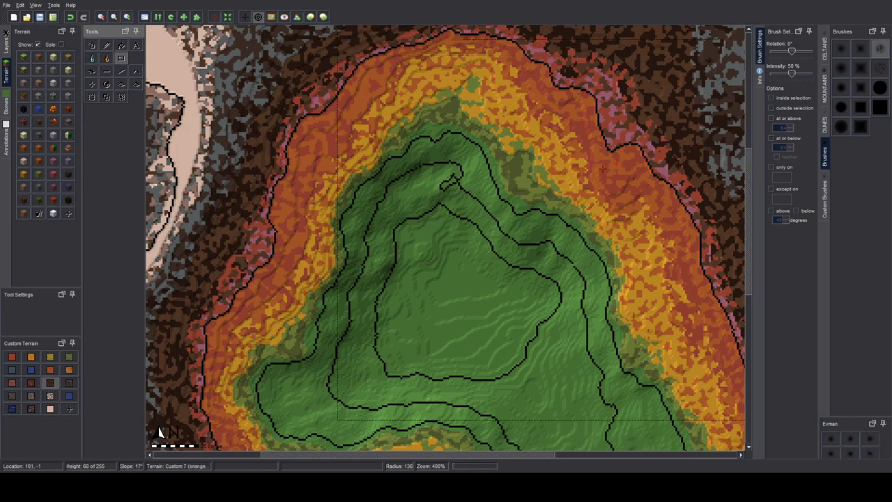
Step: Set a minimum height filter and switch back to painting with the green custom terrain
click(787, 119)
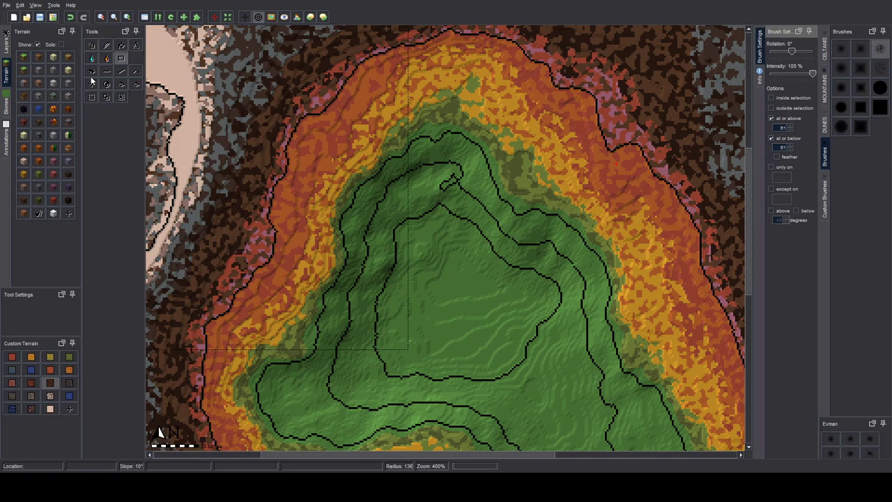
click(92, 47)
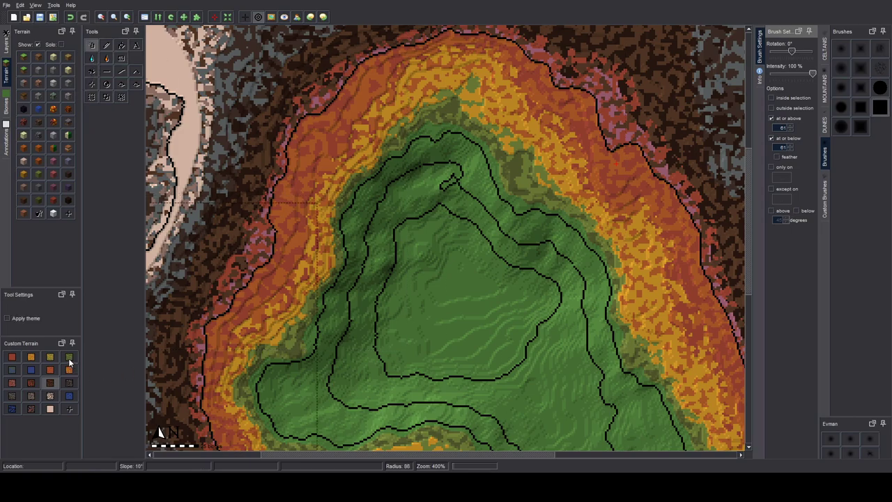
click(70, 359)
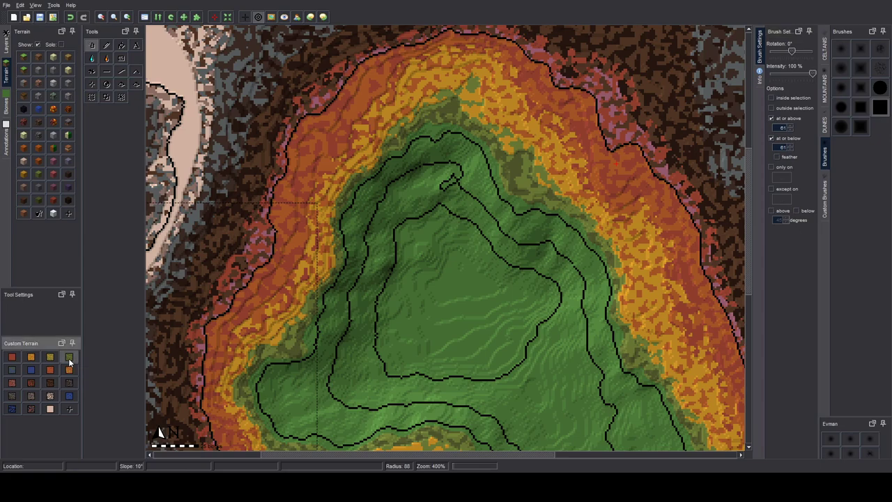
click(101, 16)
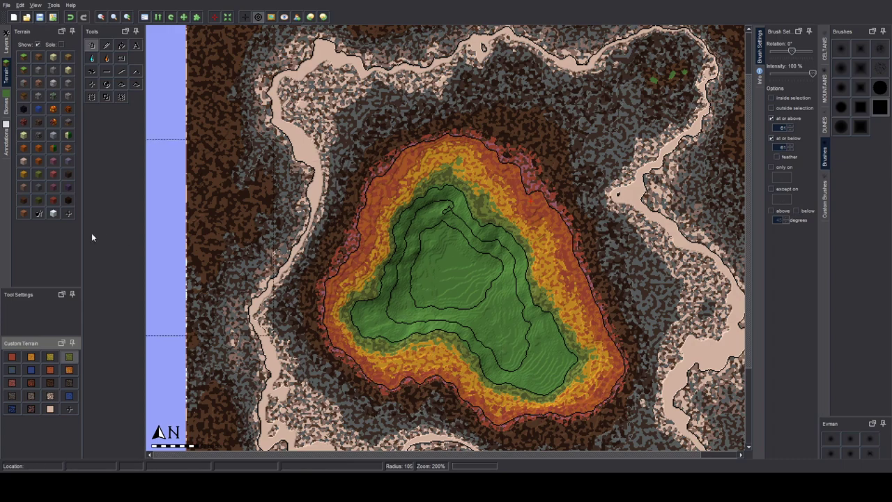
Step: Pick a blue custom terrain and paint a ring around the crater floor within heights 57–60
click(12, 371)
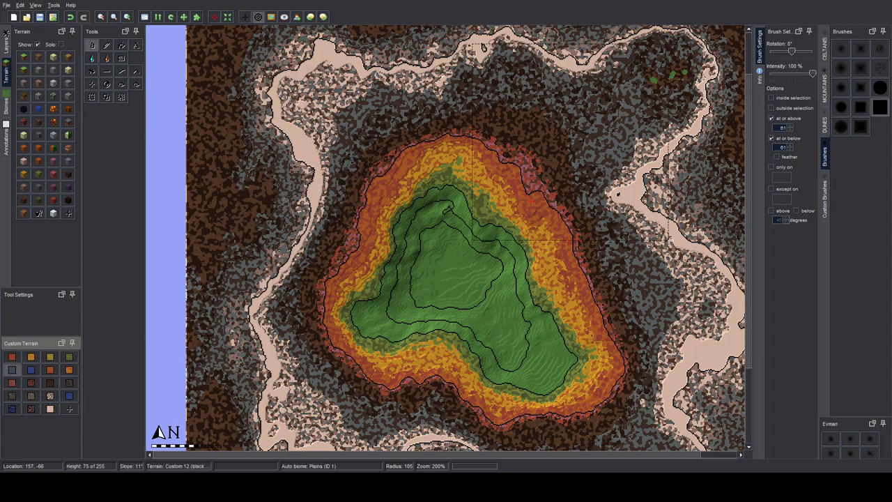
click(791, 149)
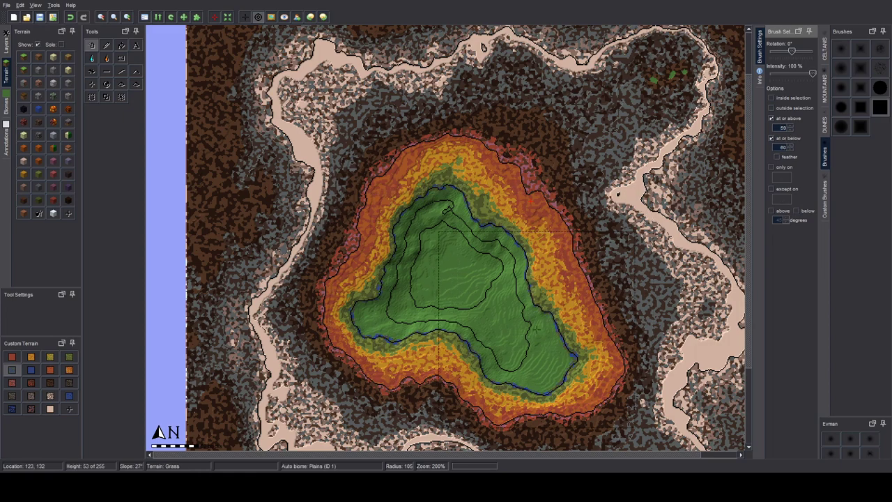
click(114, 17)
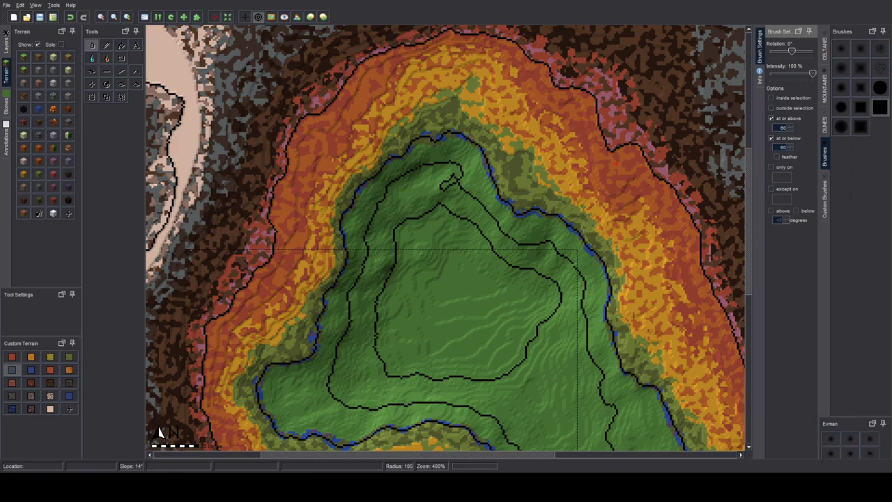
scroll(500, 319, down, 1)
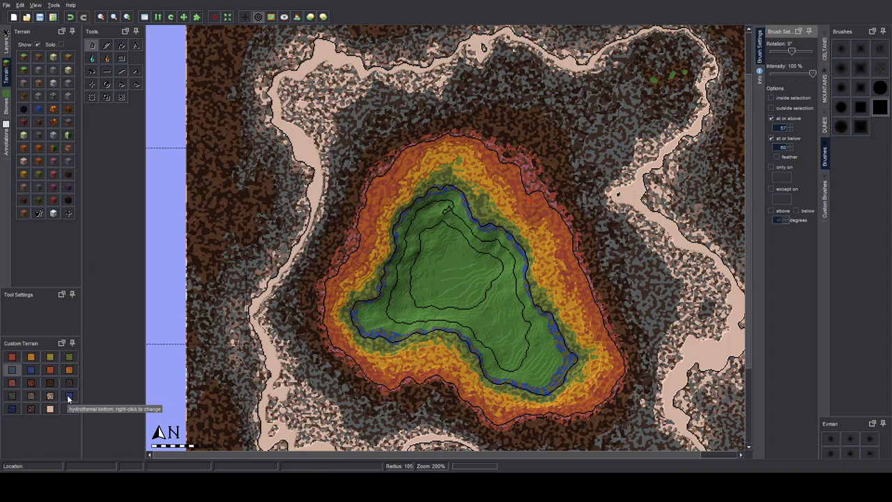
Step: Paint hydrothermal bottom terrain around the crater slope, limited to heights 53–56
click(35, 373)
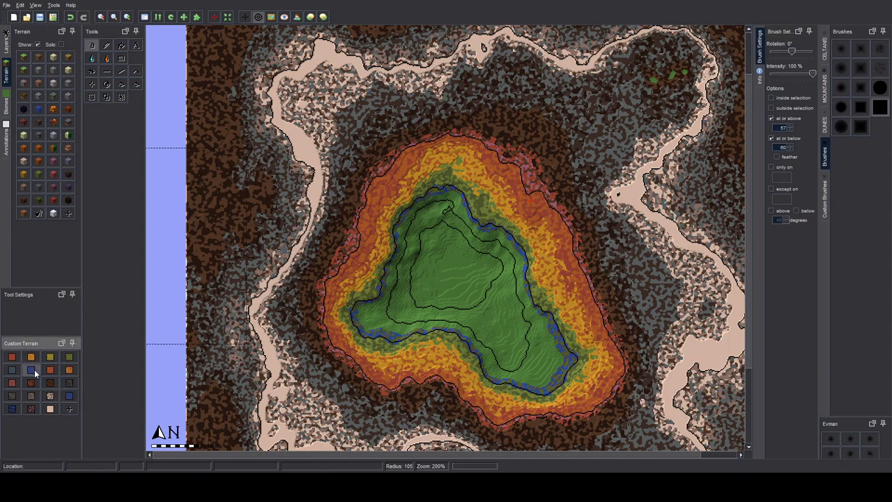
click(791, 151)
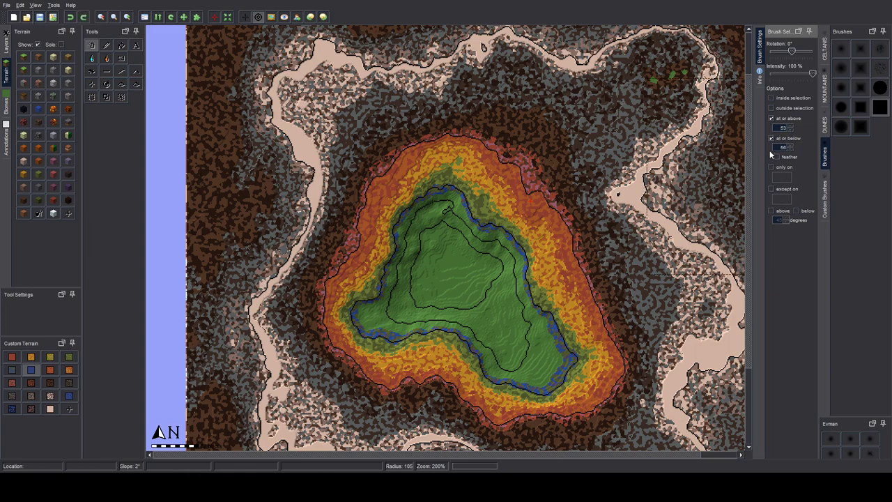
mouse_move(472, 267)
mouse_down()
mouse_move(465, 246)
mouse_move(413, 282)
mouse_move(443, 285)
mouse_move(511, 317)
mouse_move(480, 293)
mouse_move(460, 250)
mouse_up()
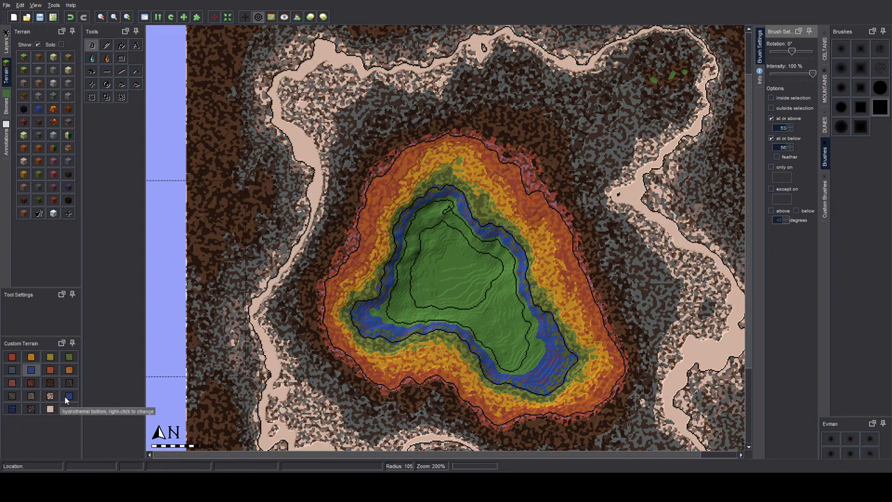
Step: Paint hydrothermal bottom onto the lower slope with the minimum height lowered to 52
click(69, 397)
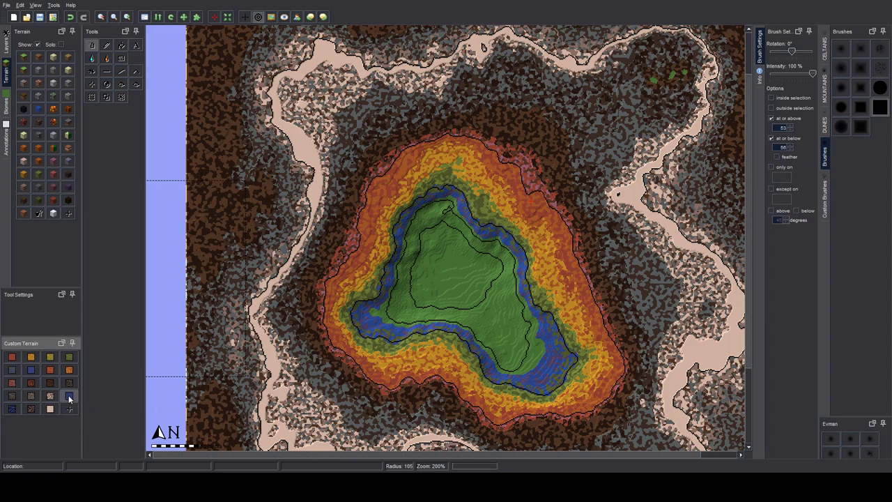
click(790, 150)
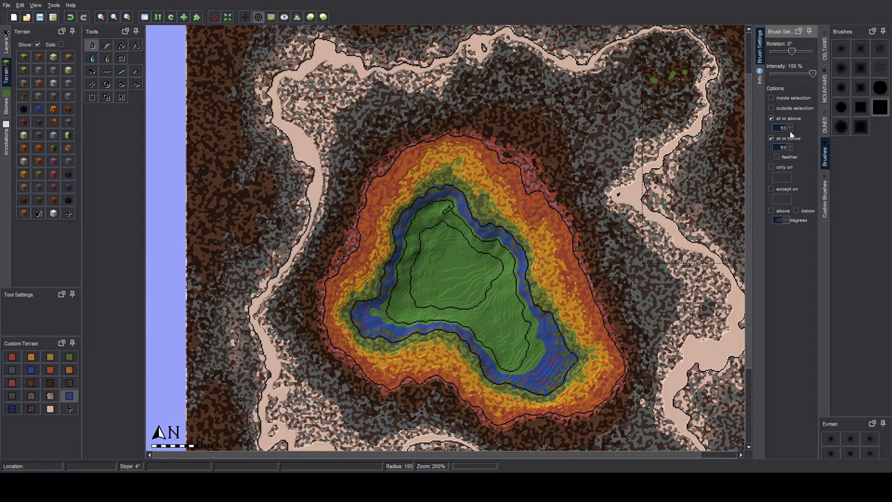
click(790, 131)
click(453, 279)
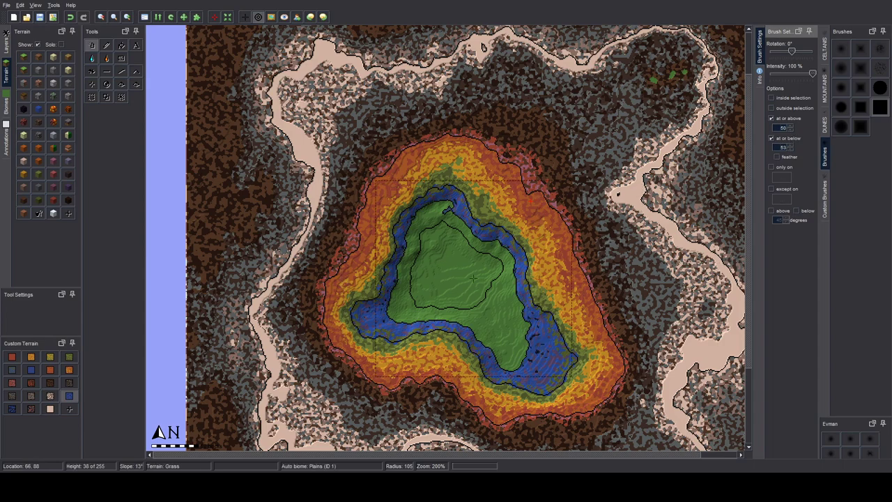
Step: Lower the minimum height to 40 and paint hydrothermal bottom over the central green floor
click(790, 130)
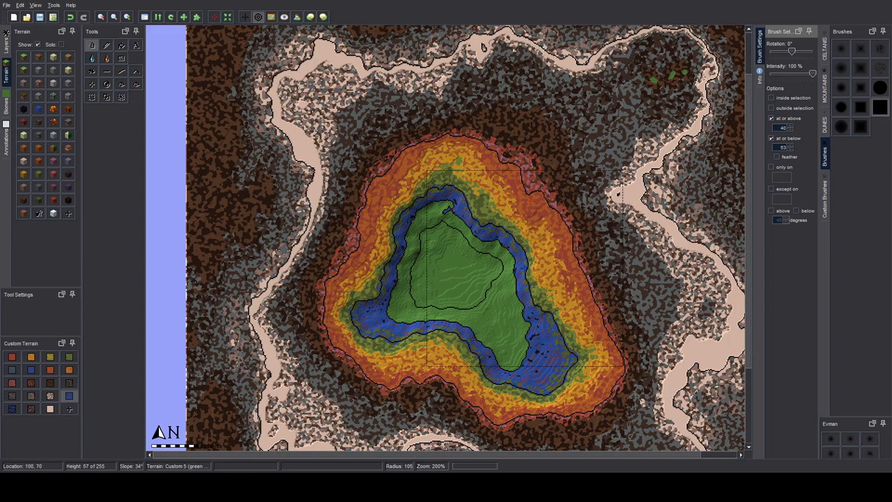
drag(516, 248, 473, 244)
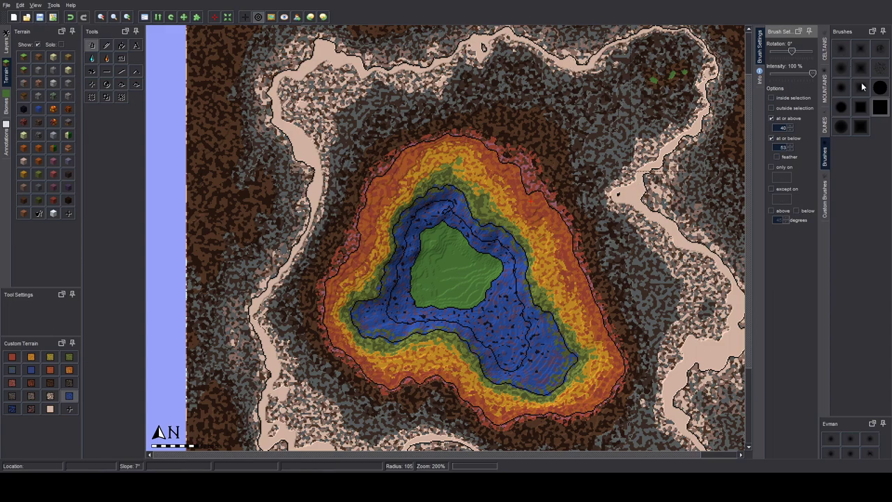
click(882, 53)
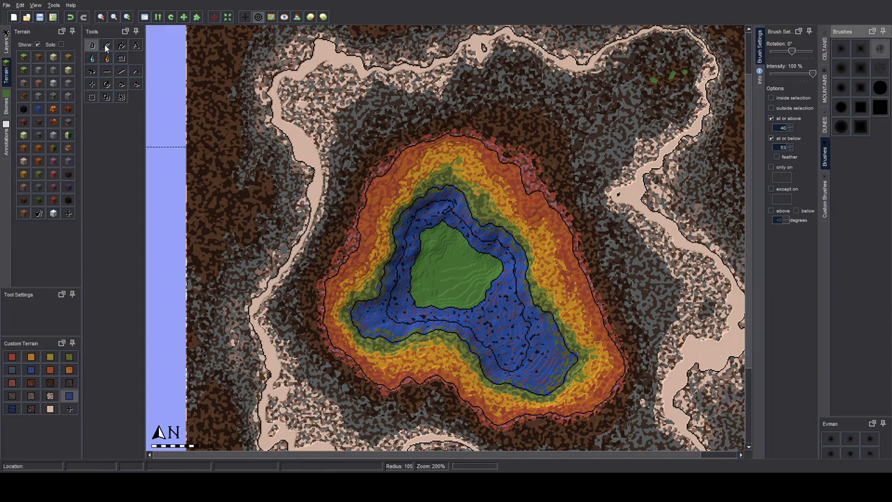
Step: Raise a small mound in the crater's green centre, with no minimum height limit
click(93, 72)
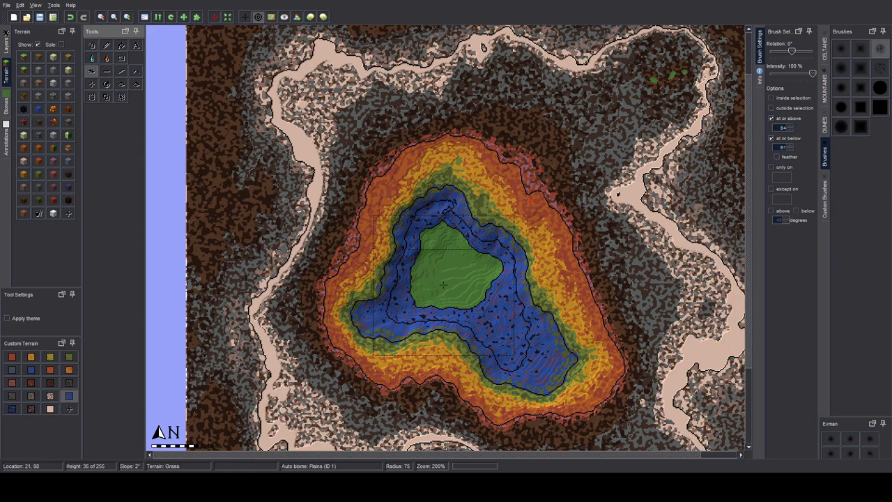
scroll(445, 273, down, 1)
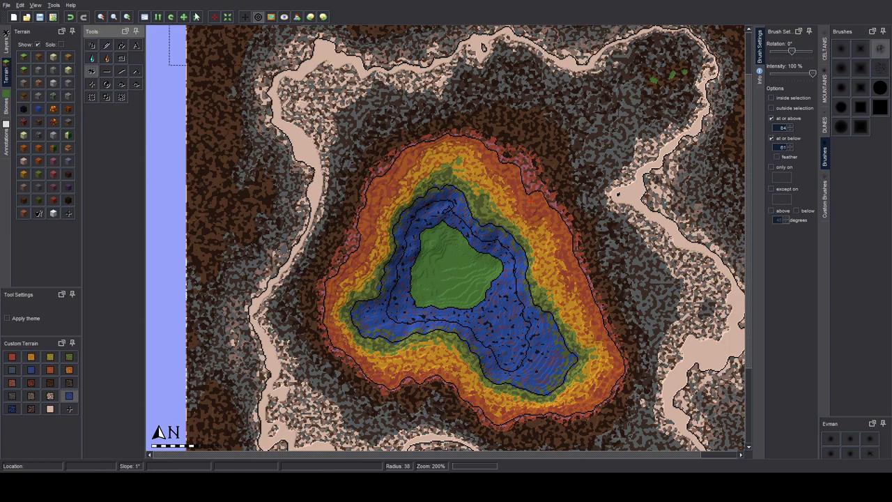
click(797, 130)
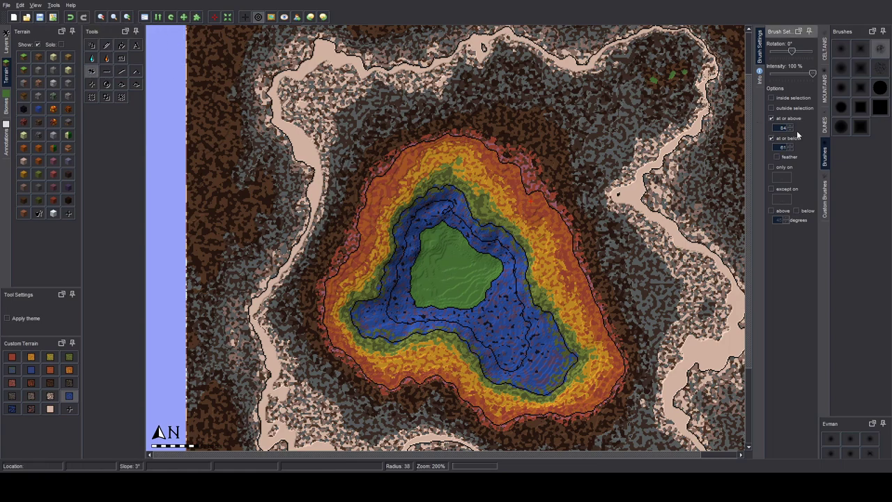
click(796, 118)
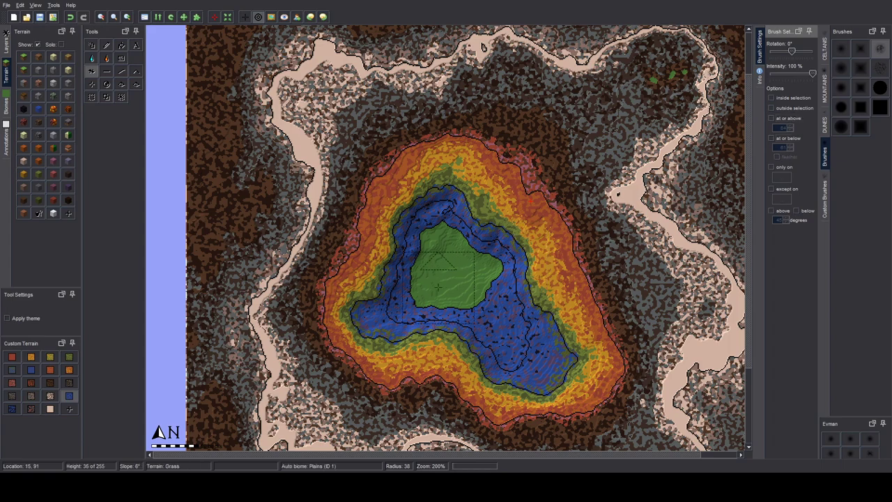
drag(450, 279, 451, 270)
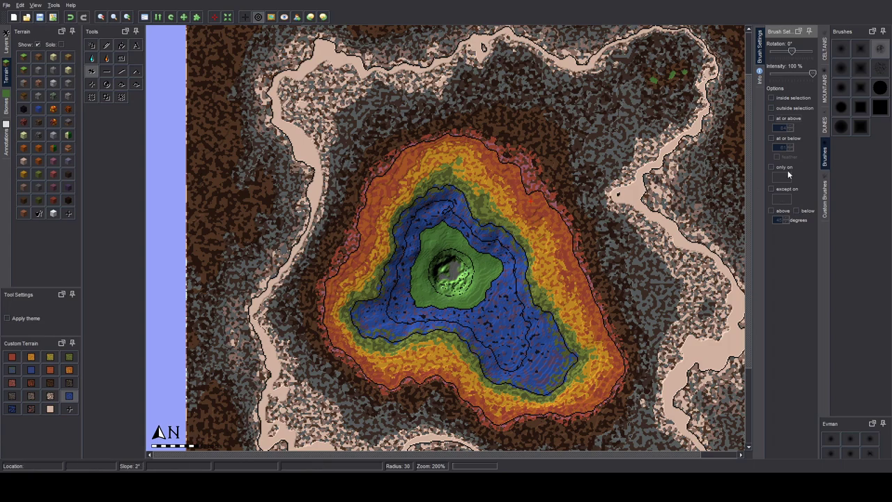
click(91, 45)
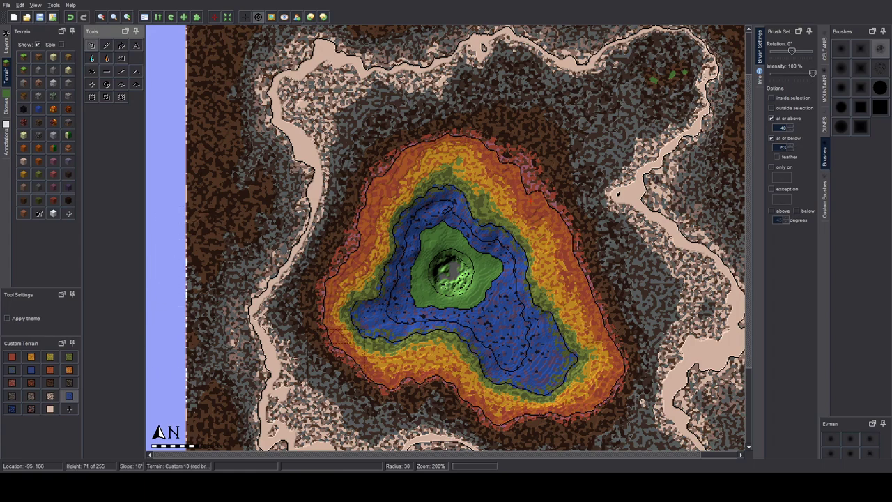
Step: Paint the green centre with dark blue speckled terrain, no minimum and maximum height 49
click(11, 410)
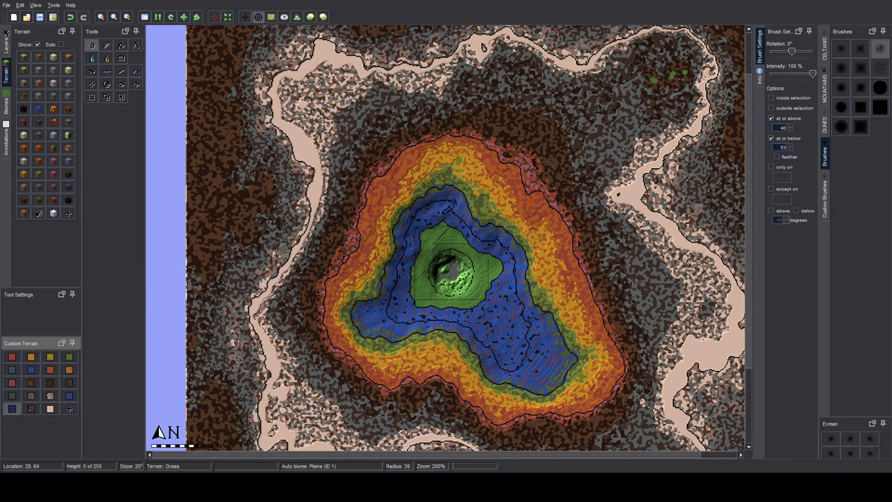
click(797, 131)
click(793, 138)
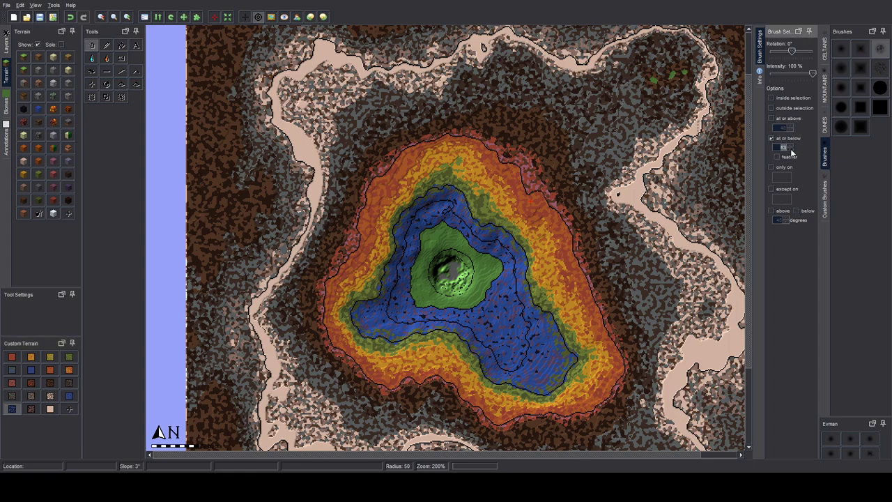
text(49)
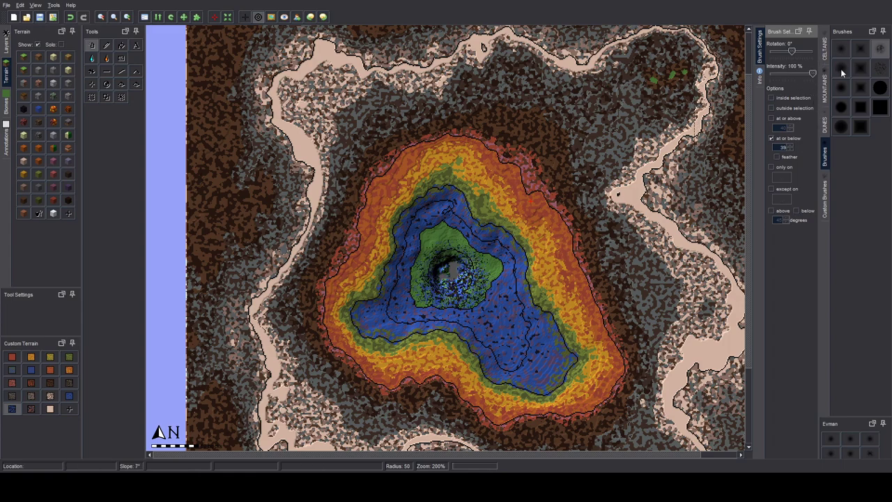
click(457, 267)
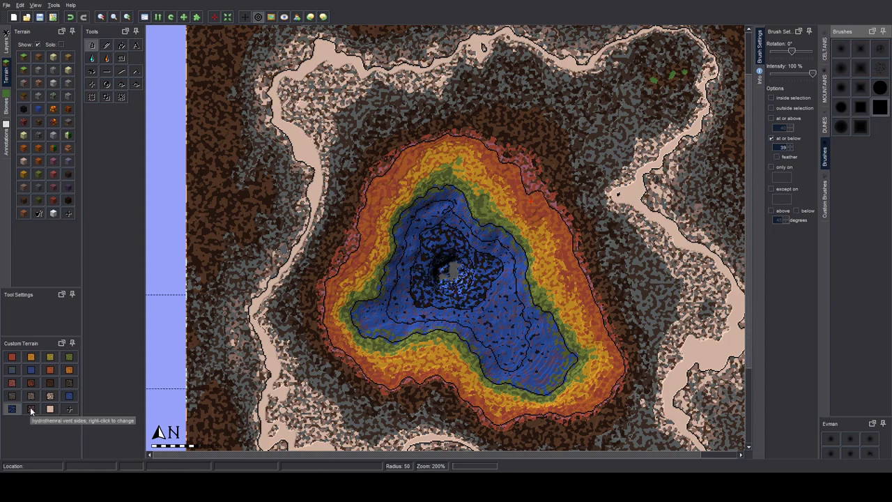
Step: Paint the vent pit with hydrothermal vent sides terrain, at or below 25, 100% intensity
click(30, 409)
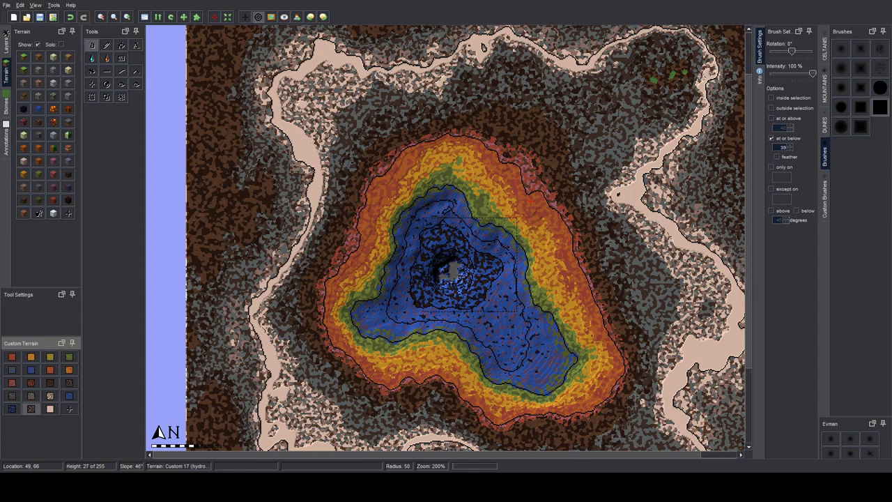
click(780, 147)
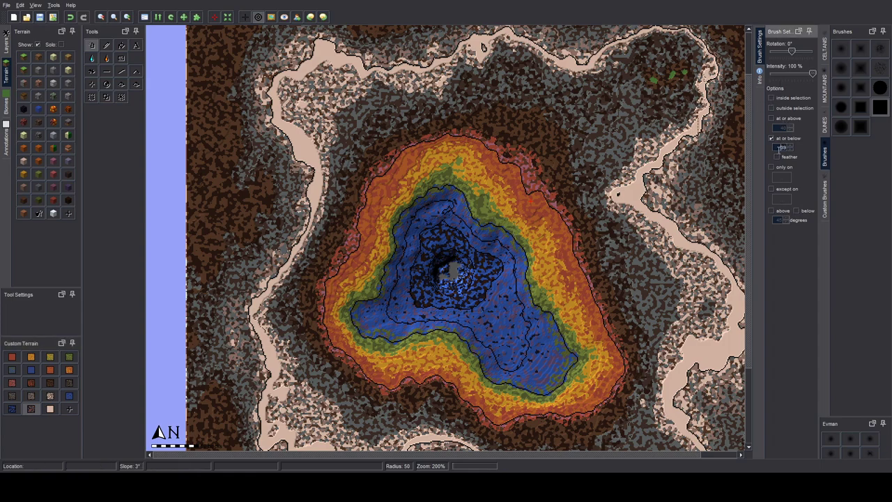
text(25)
drag(791, 73, 812, 73)
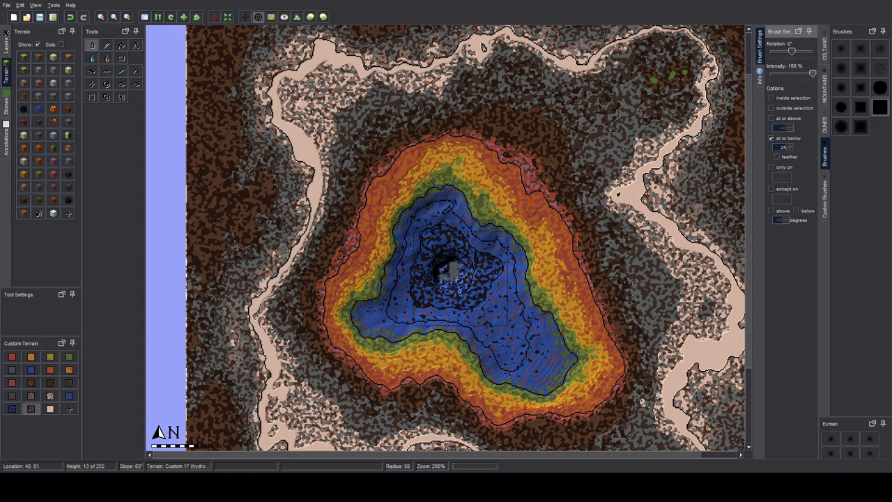
click(449, 272)
click(112, 16)
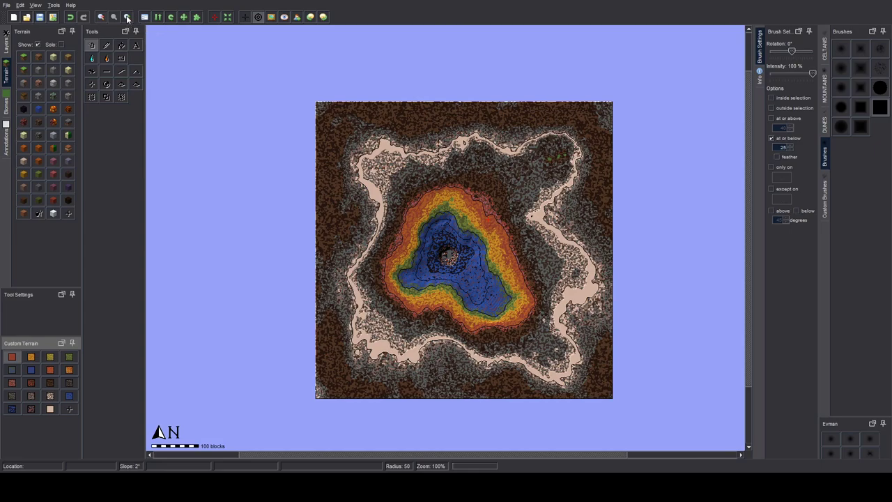
click(126, 17)
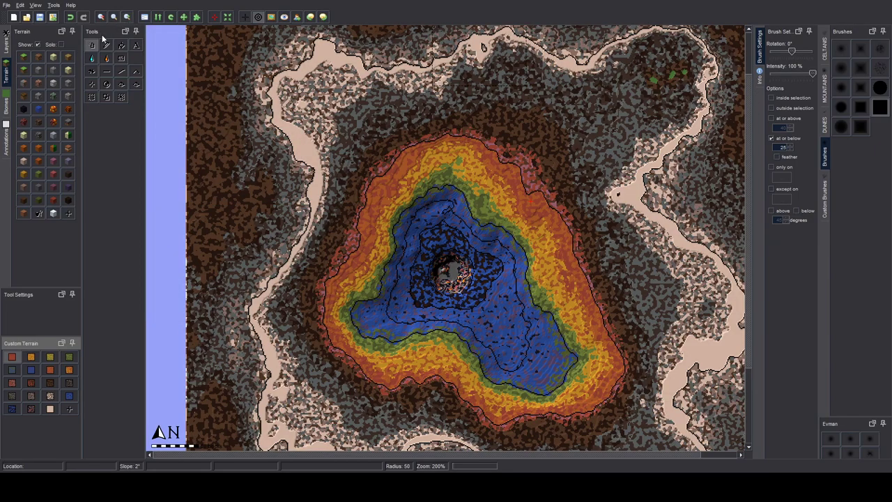
Step: Flood the crater with water and raise the lake level twice more to 59
click(93, 59)
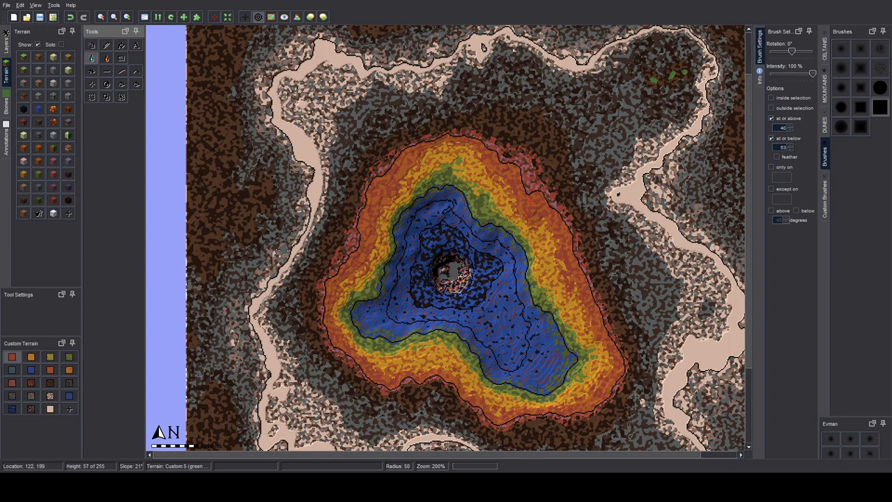
click(542, 360)
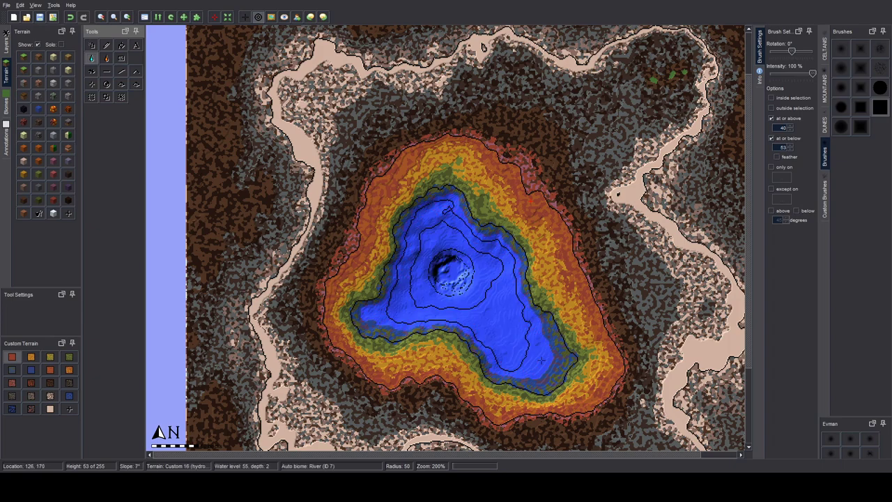
click(542, 359)
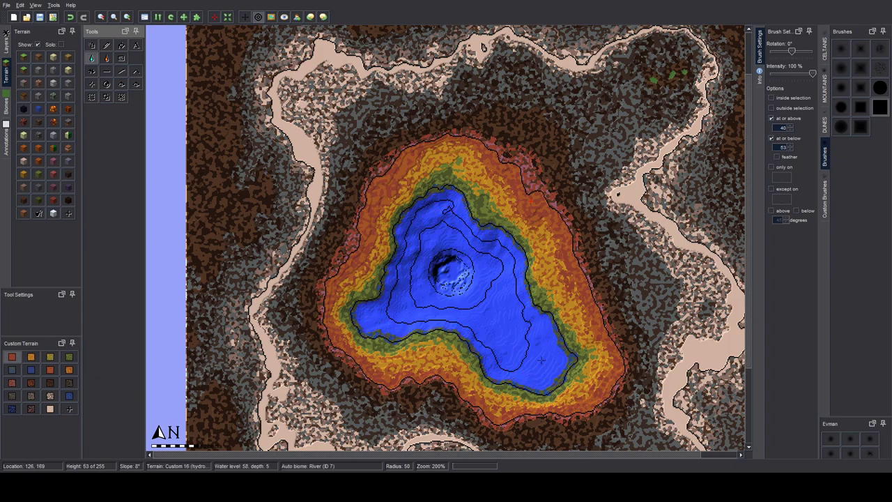
click(541, 360)
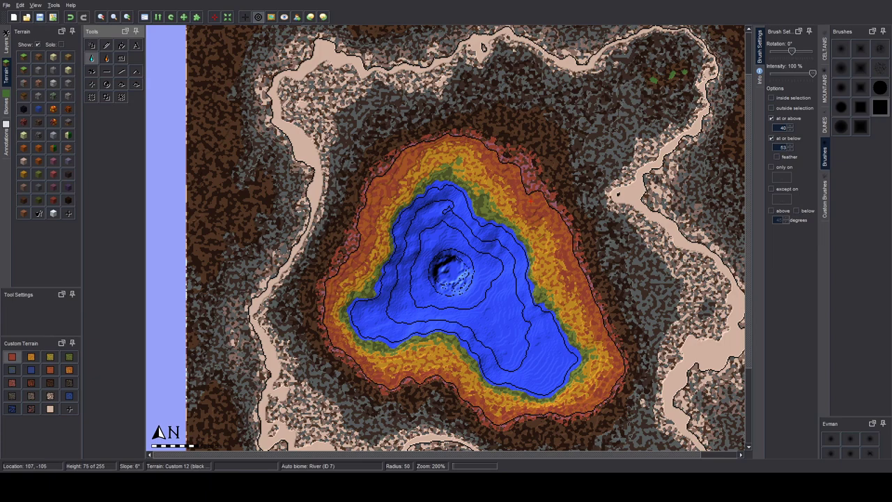
click(121, 58)
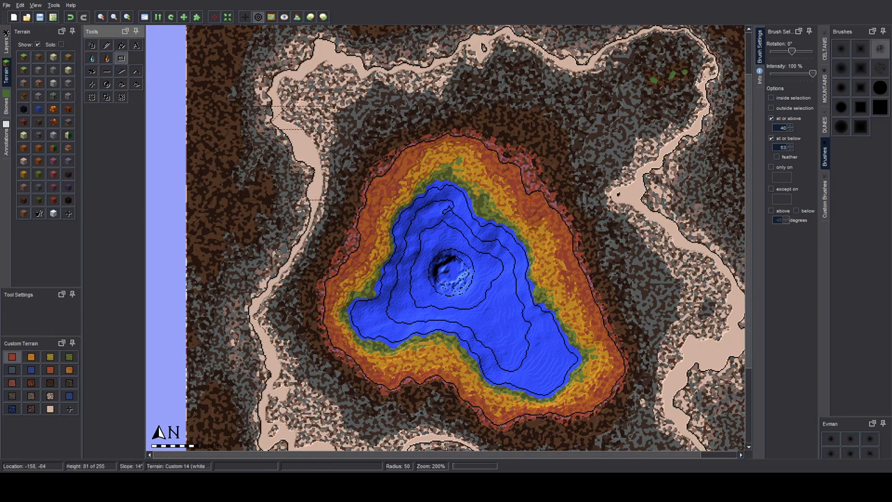
click(436, 343)
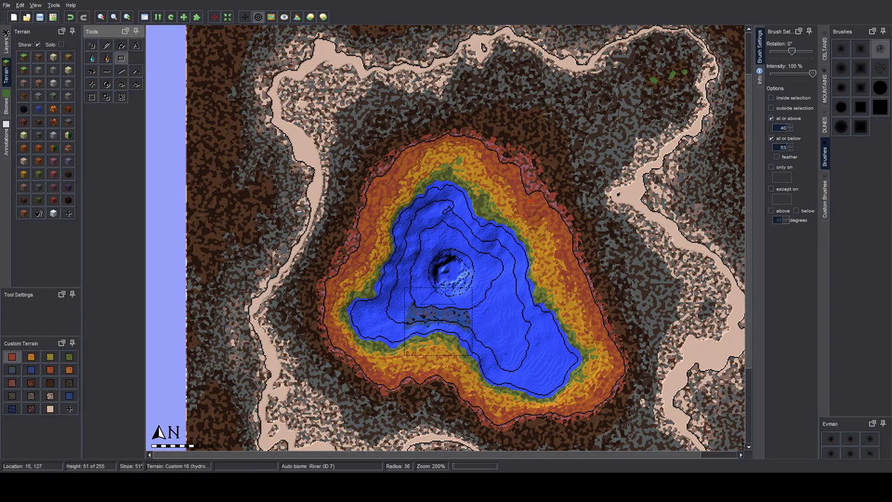
click(771, 139)
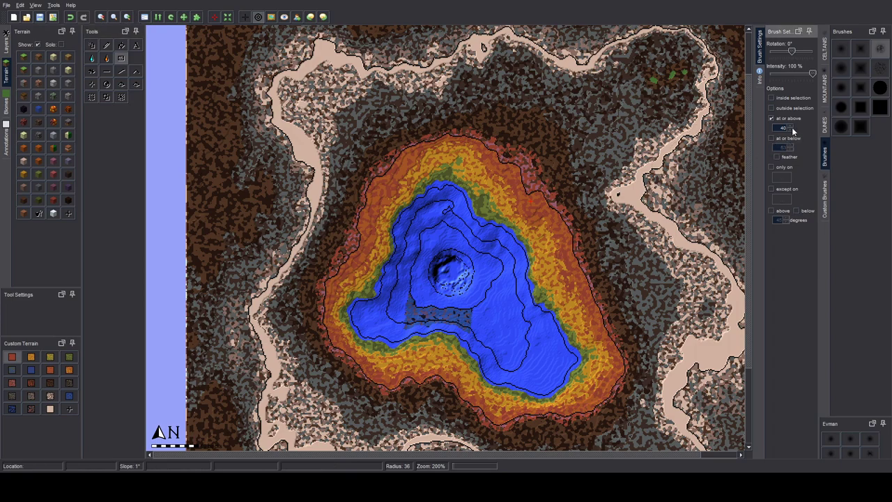
drag(439, 345, 457, 198)
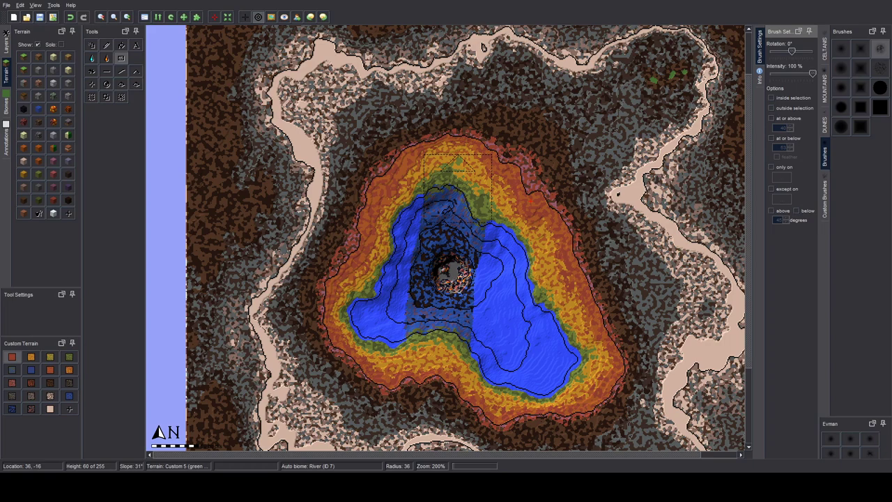
mouse_move(451, 376)
mouse_down()
mouse_move(487, 352)
mouse_move(543, 286)
mouse_up()
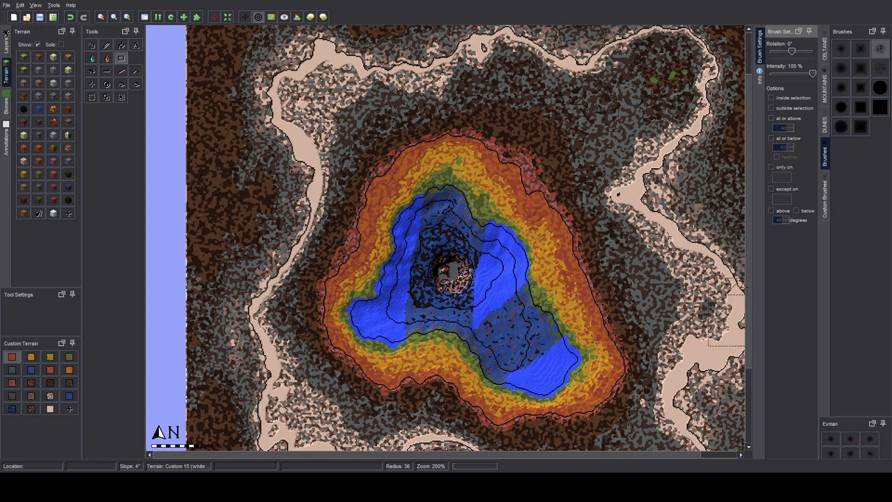
key(ctrl+z)
key(ctrl+z)
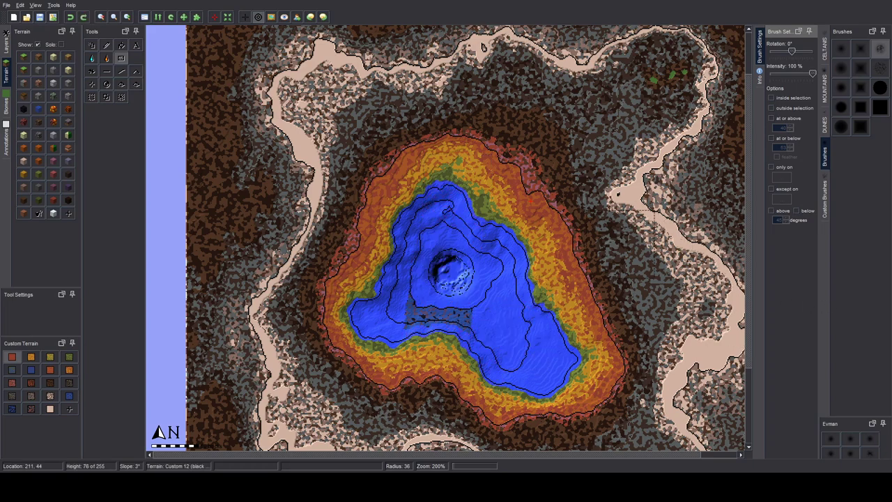
key(ctrl+z)
Step: Undo the last dark patch painted on the lake
key(ctrl+minus)
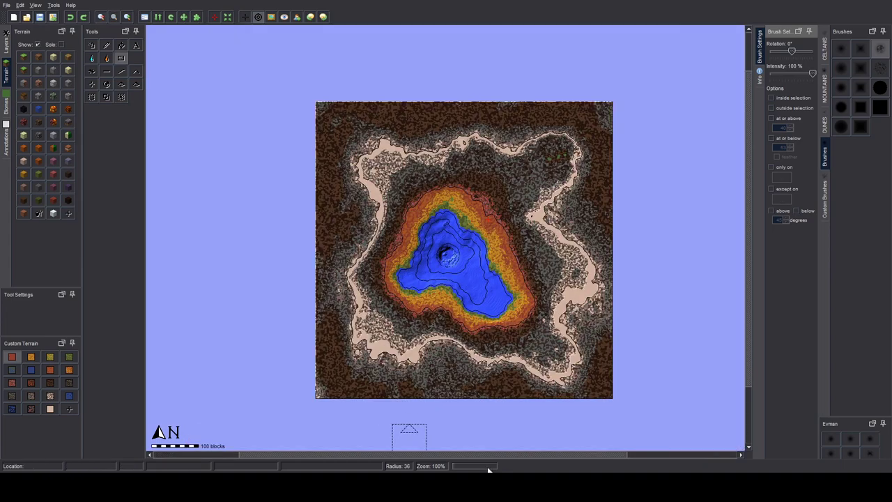
drag(489, 453, 521, 457)
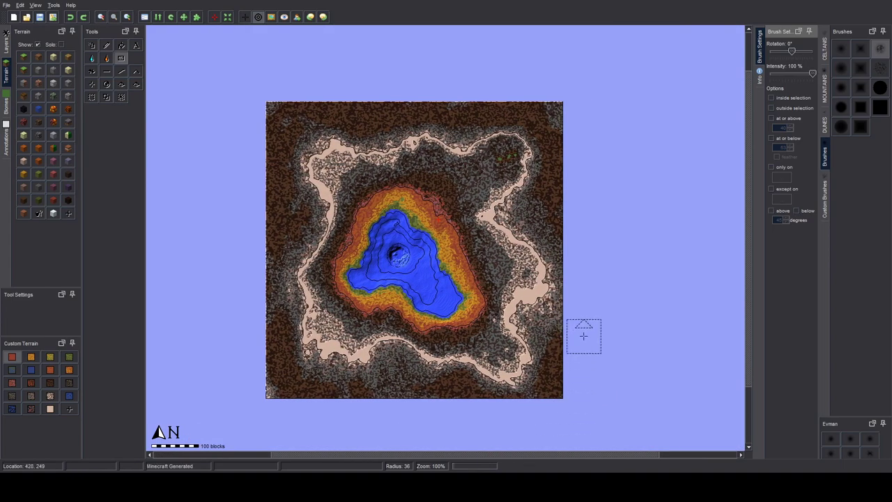